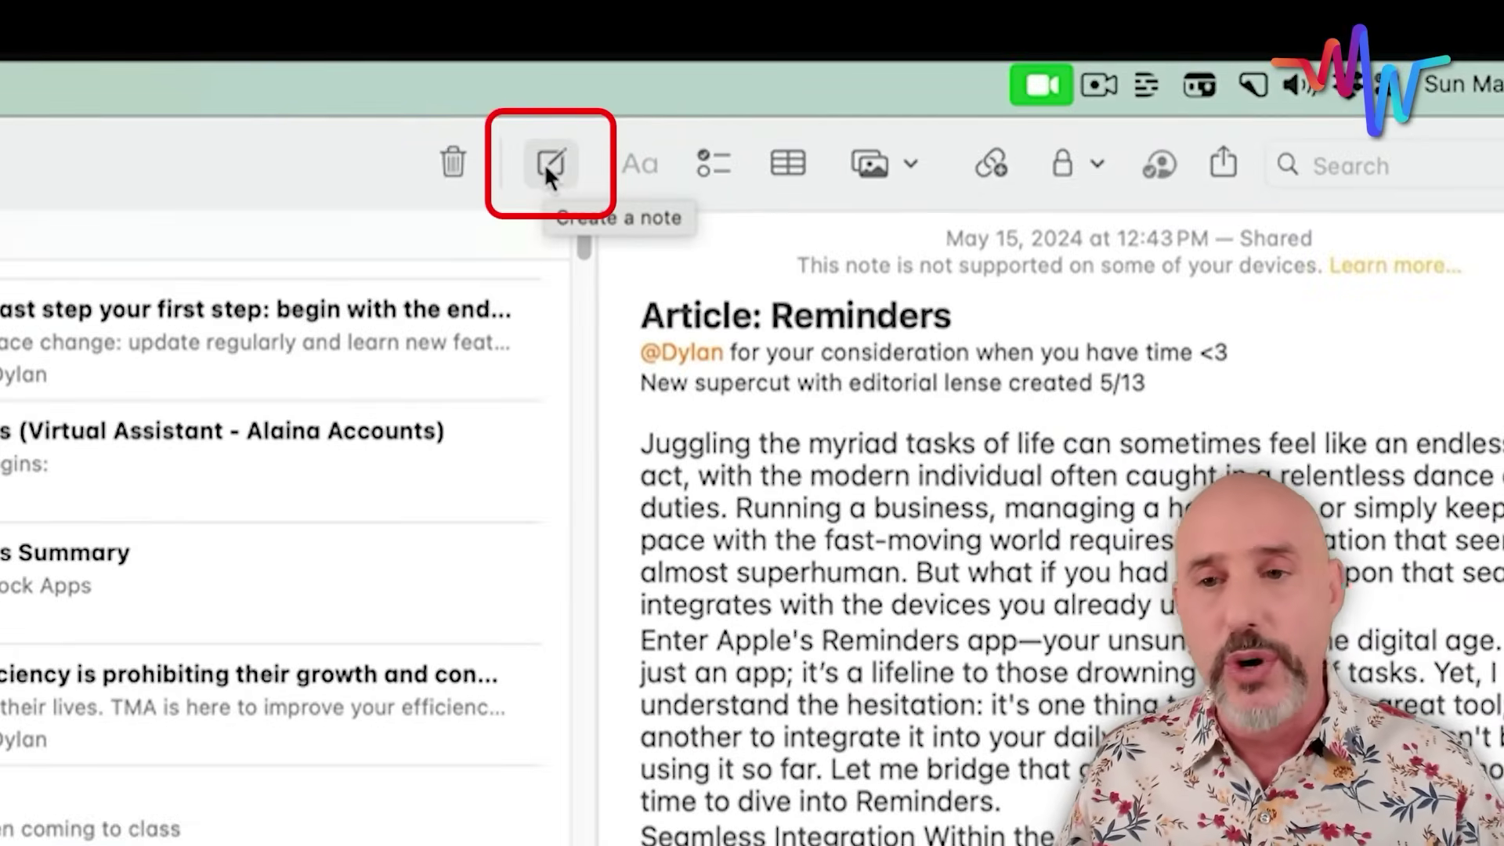
Create a TODAY'S TO-DOs note with a five-item checklist: hotel, present, room, YouTube video, dog walk
click(546, 167)
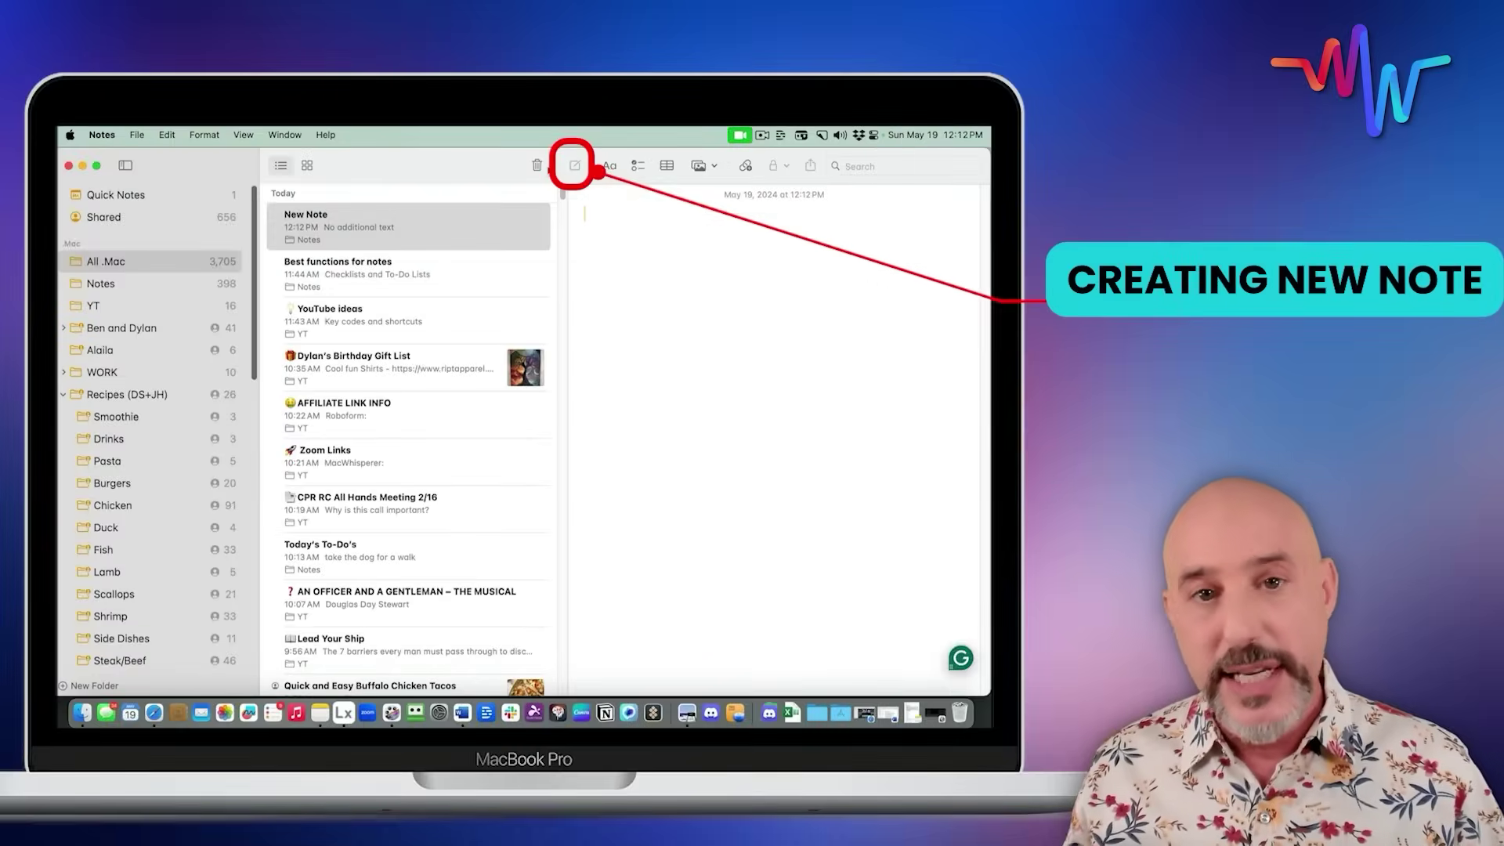
text(TODAY'S TO-DOs)
key(Return)
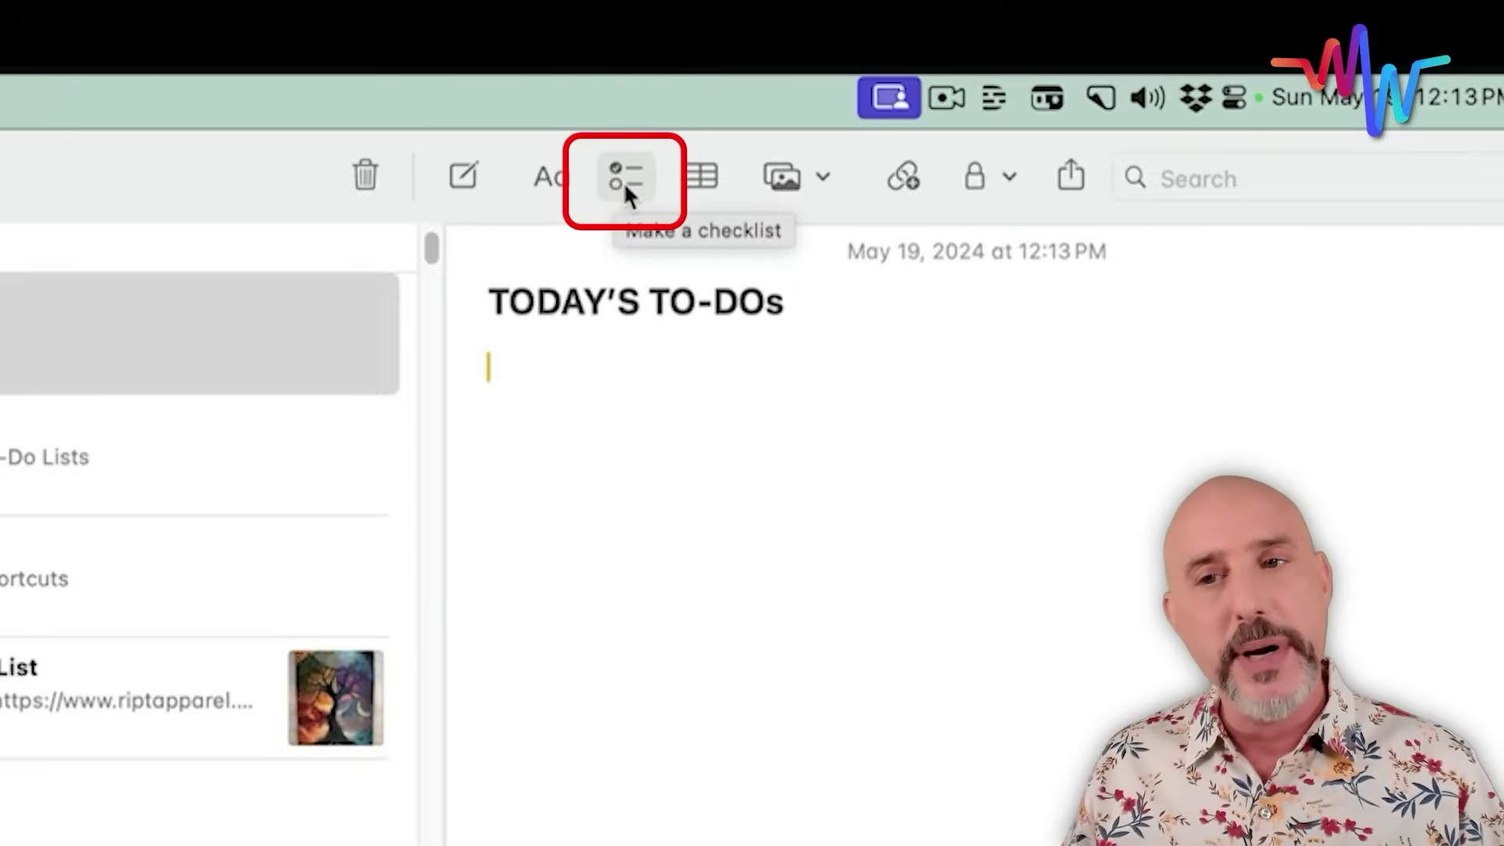
click(625, 186)
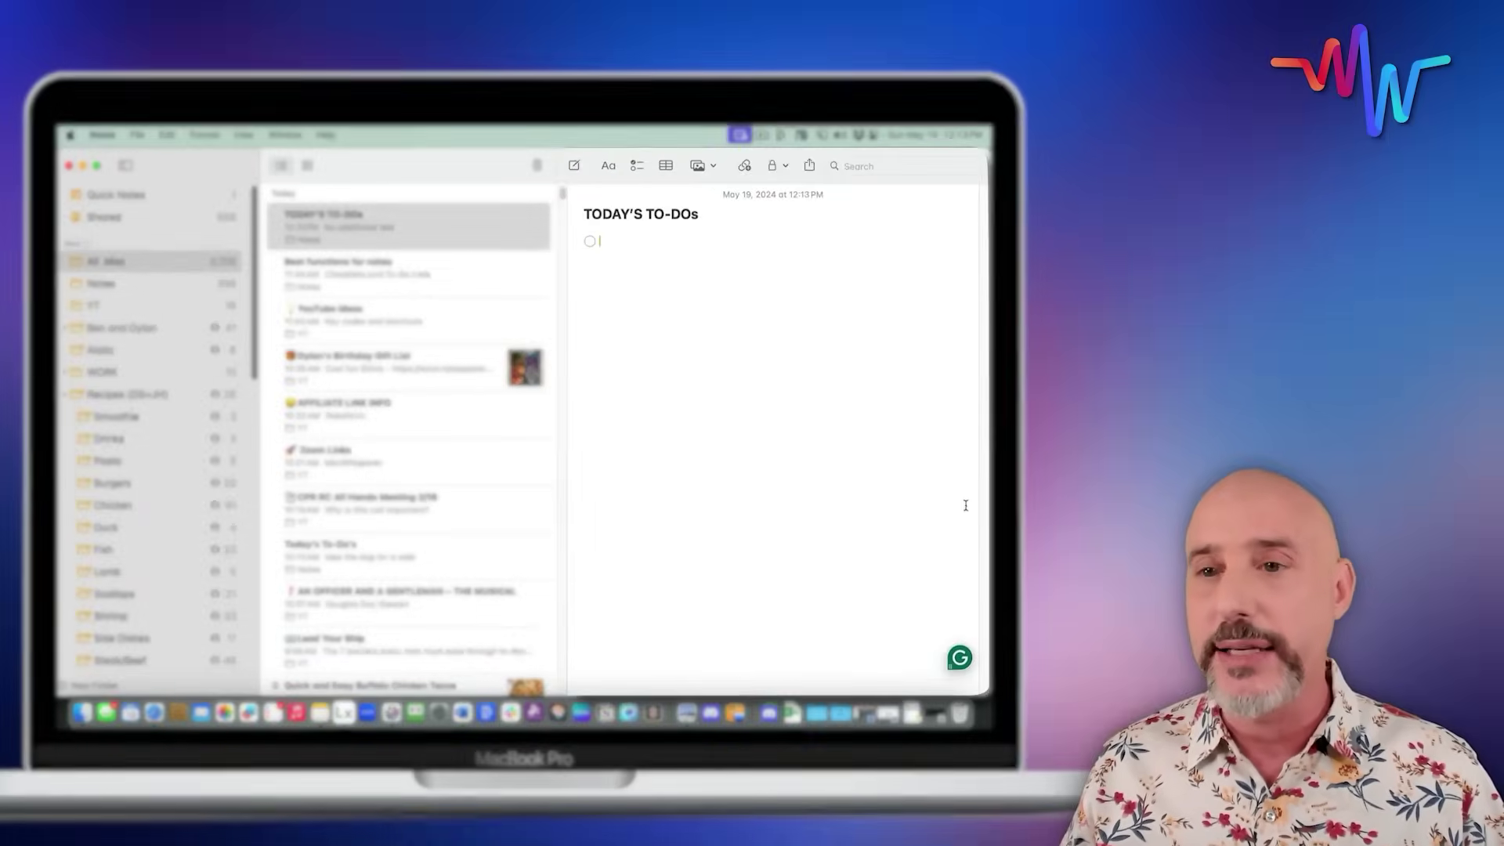
text(Book the hotel for June 13)
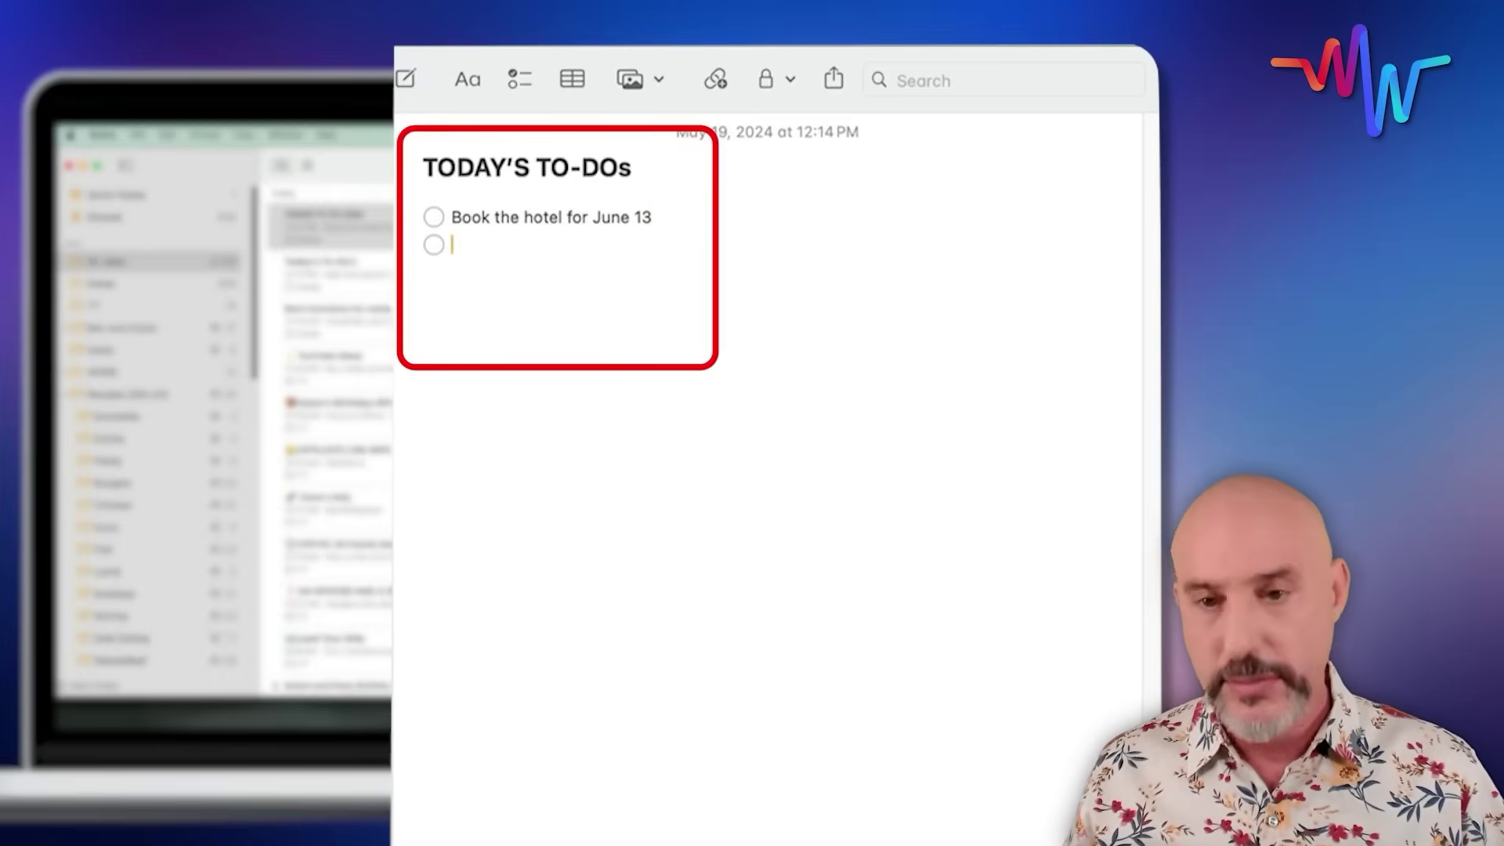
text(Buy present for Julie's Birthday)
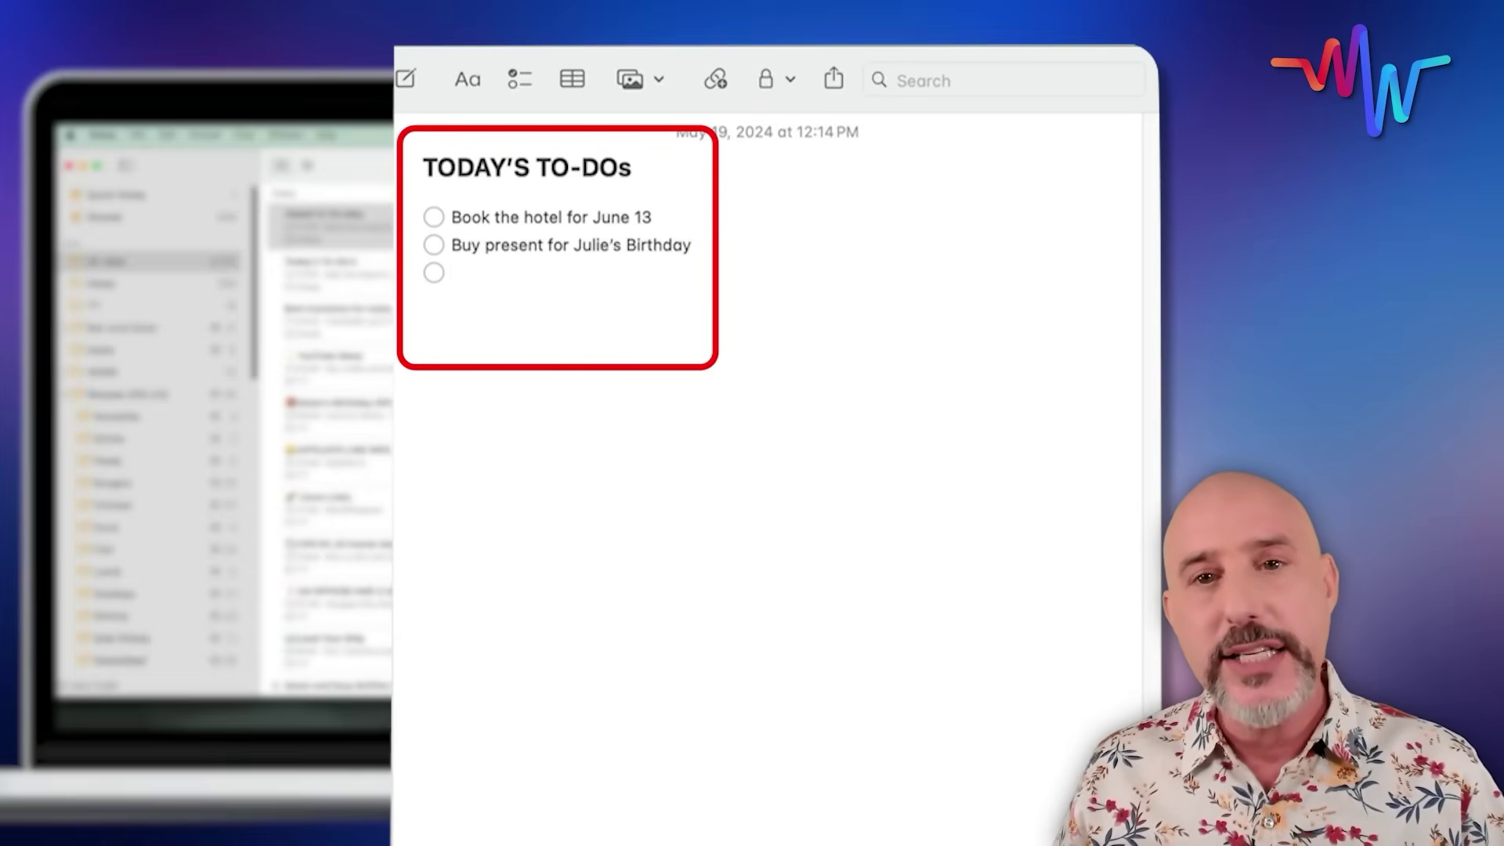
text(Clean my room)
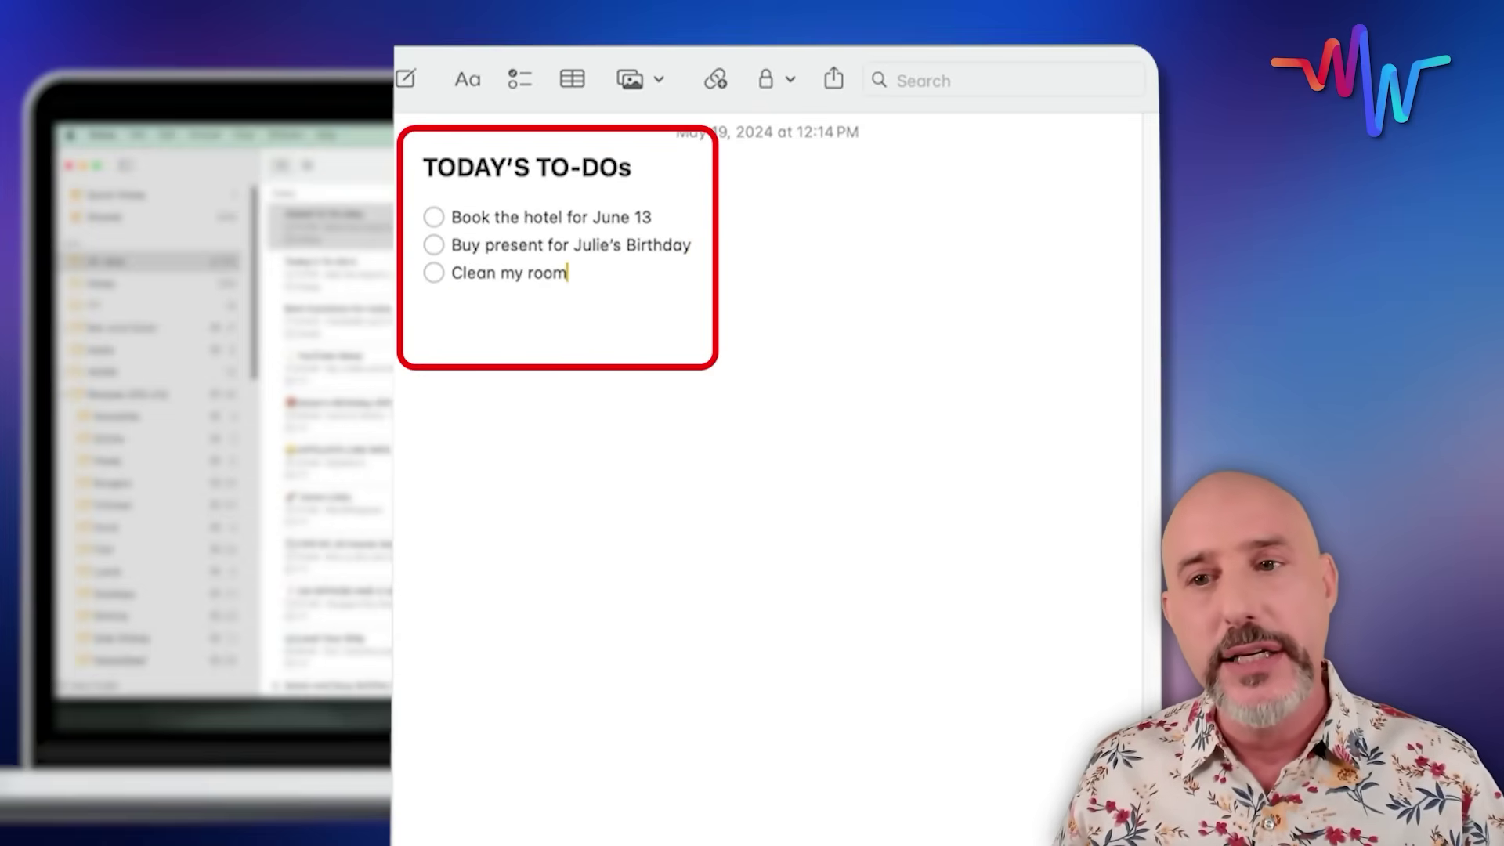
key(Return)
text(work on my youtube video)
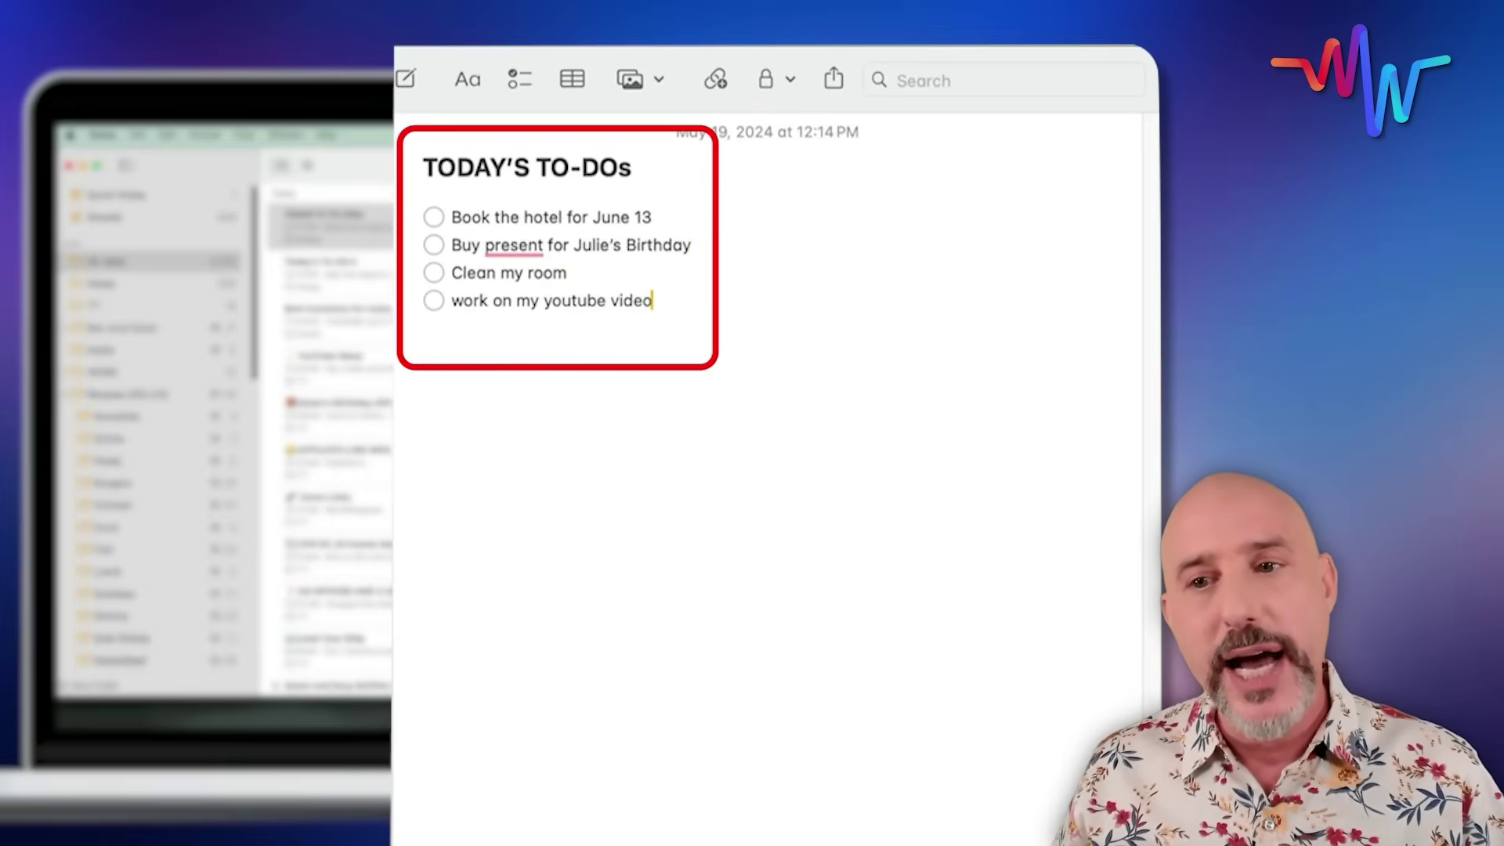
text(take the dog for a walk)
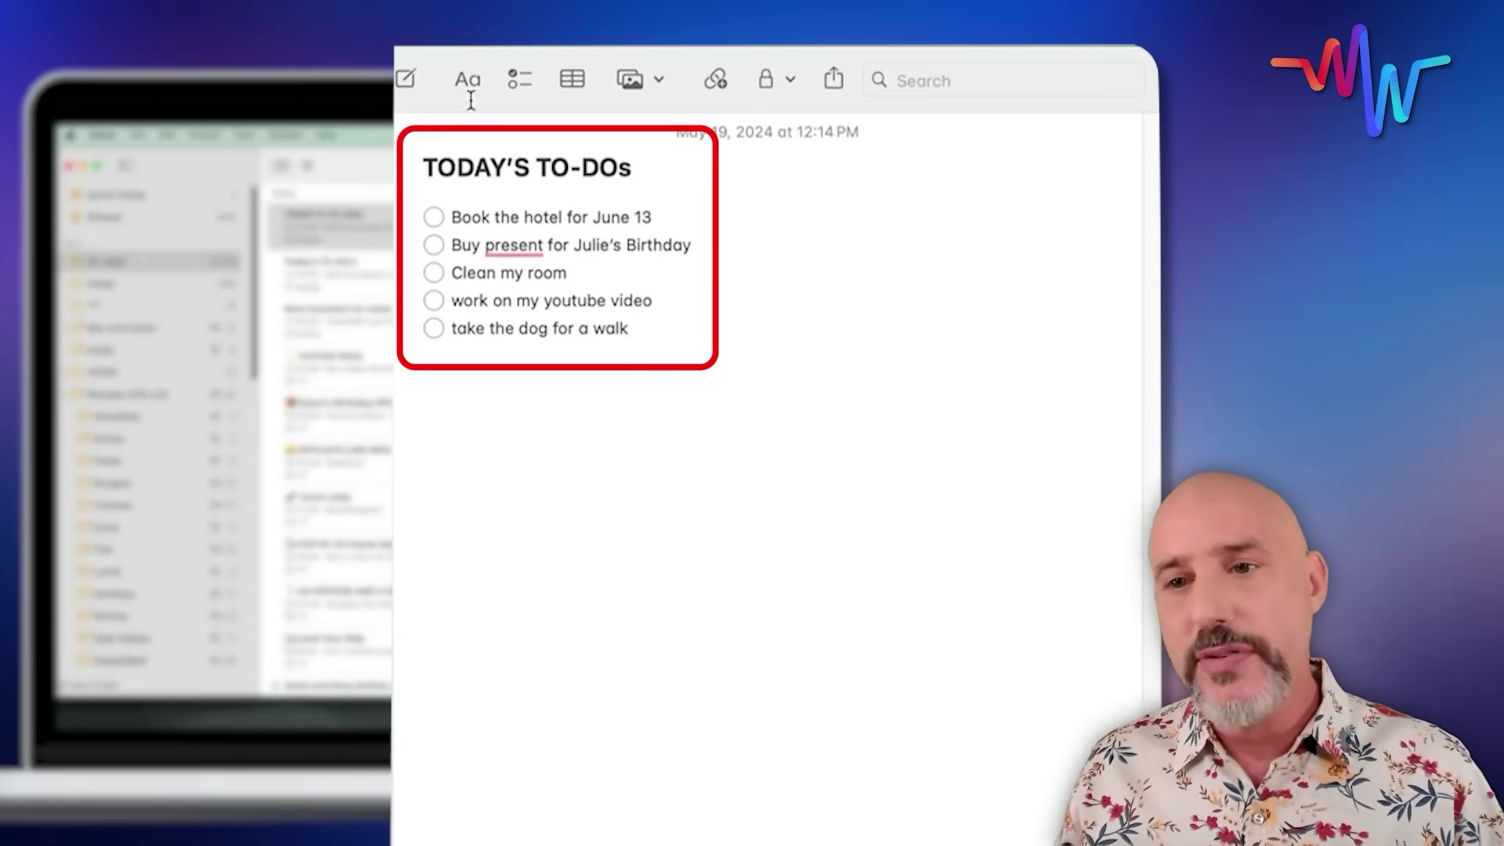
Check off the hotel booking, Clean my room and work on my youtube video tasks
mouse_move(600, 216)
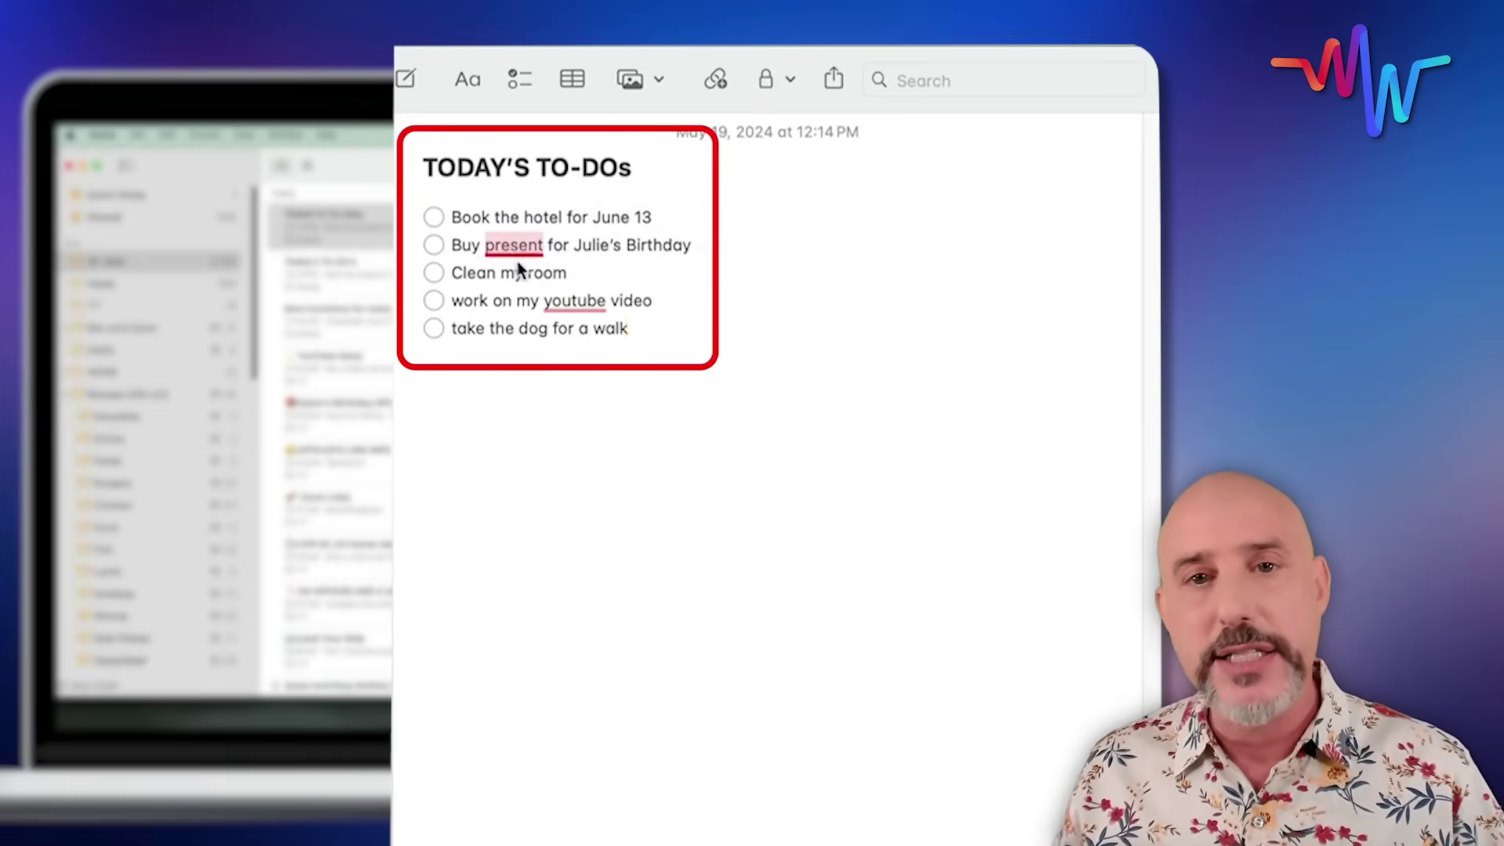
click(433, 217)
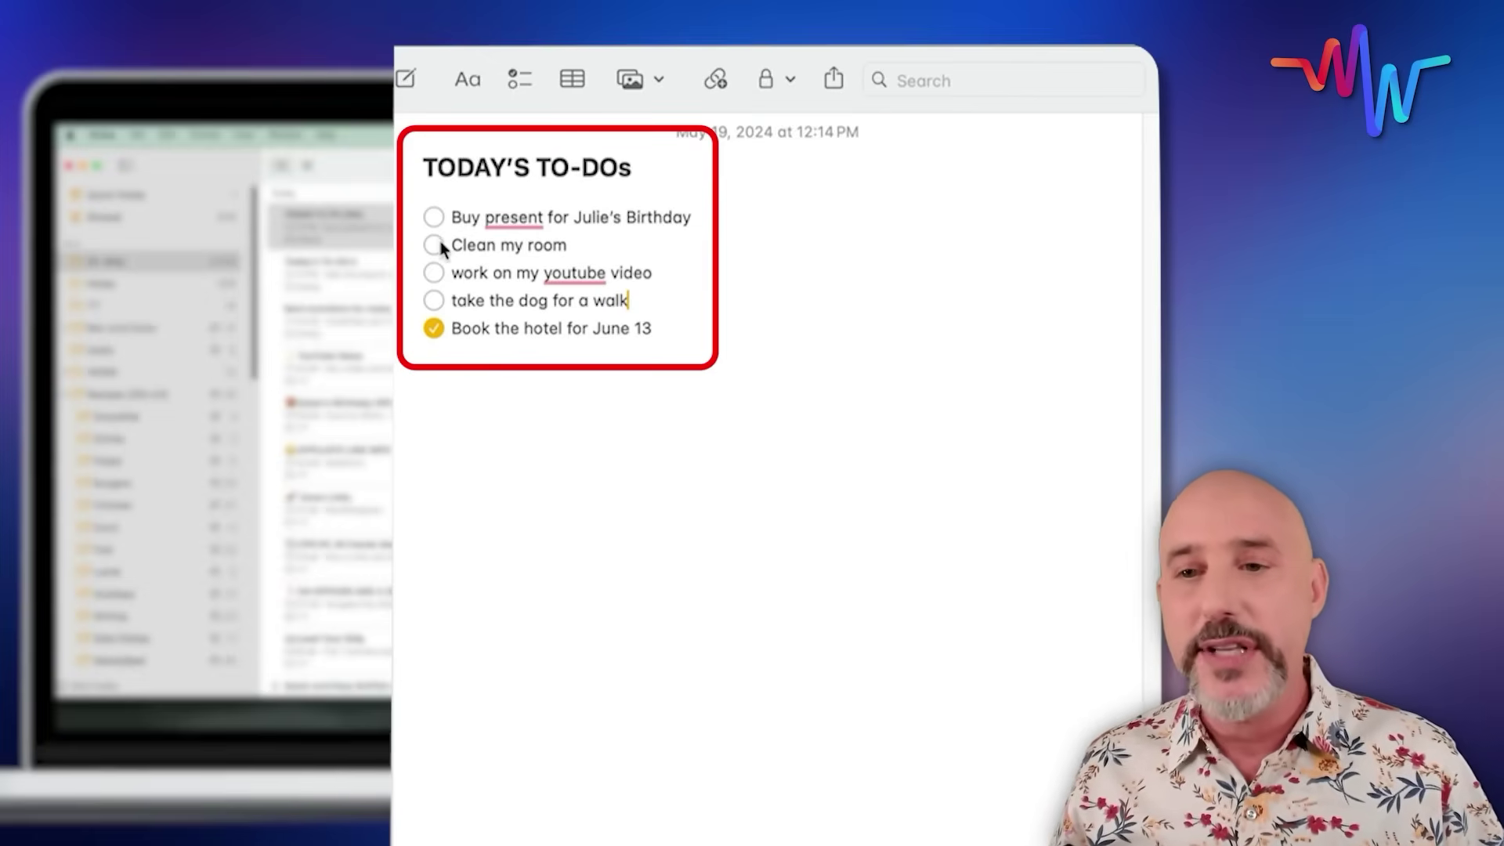
click(437, 243)
click(436, 243)
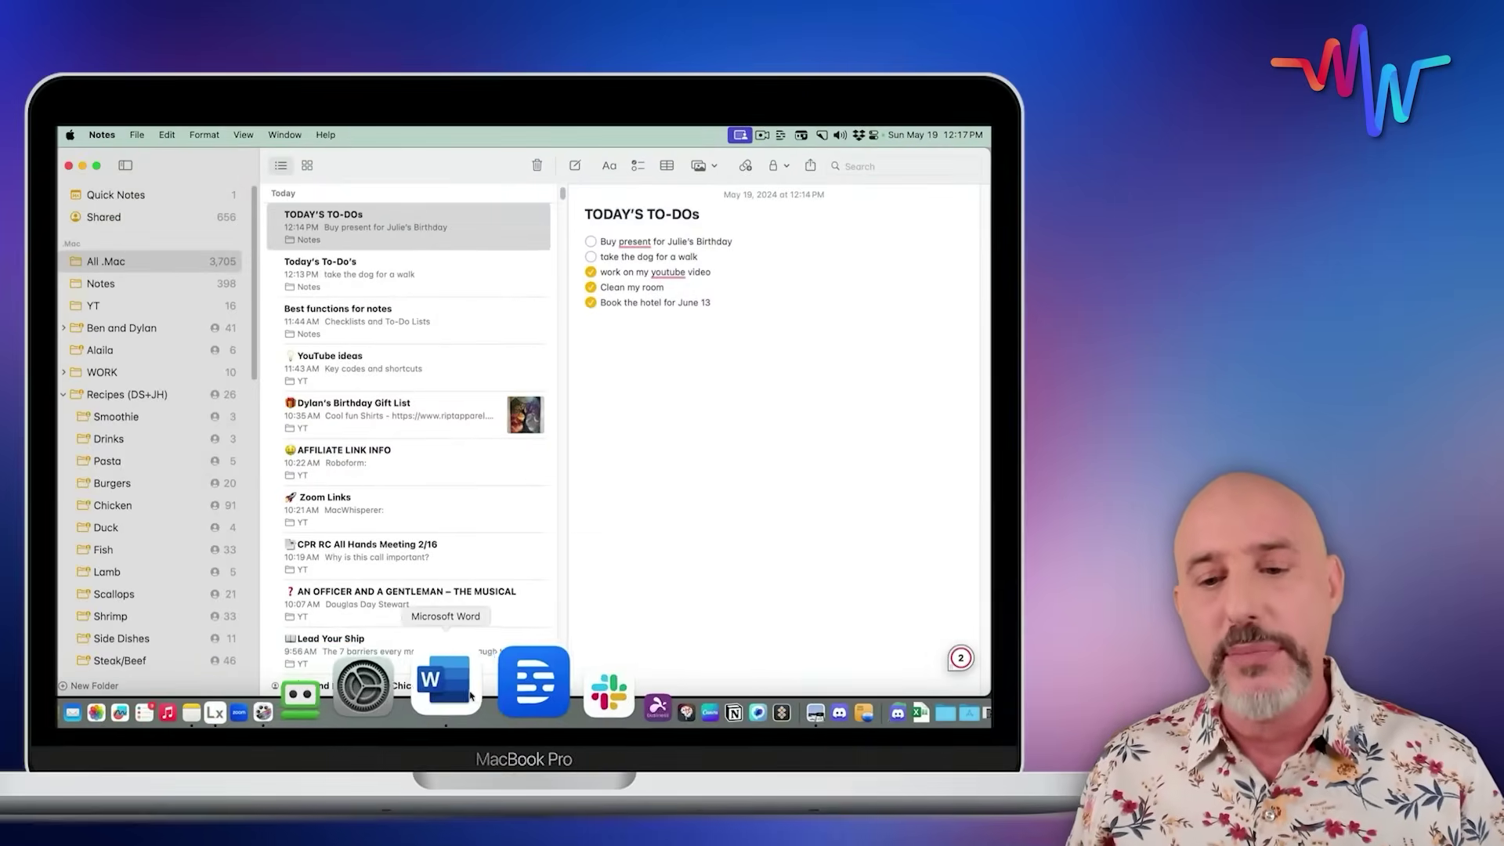
Bring Microsoft Word's Q&A document to the front and deselect its text
click(457, 698)
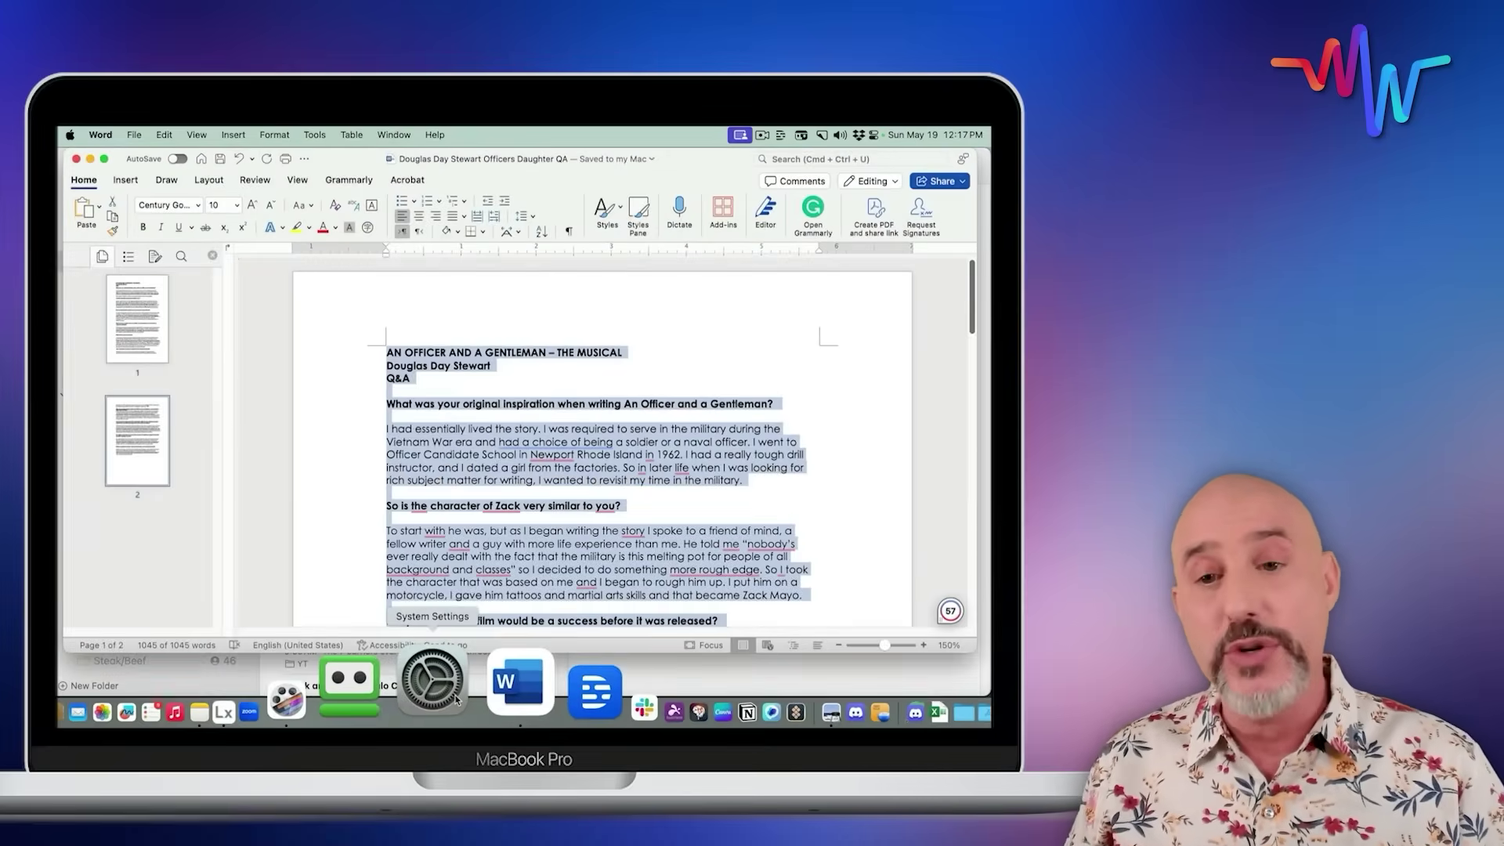
click(373, 495)
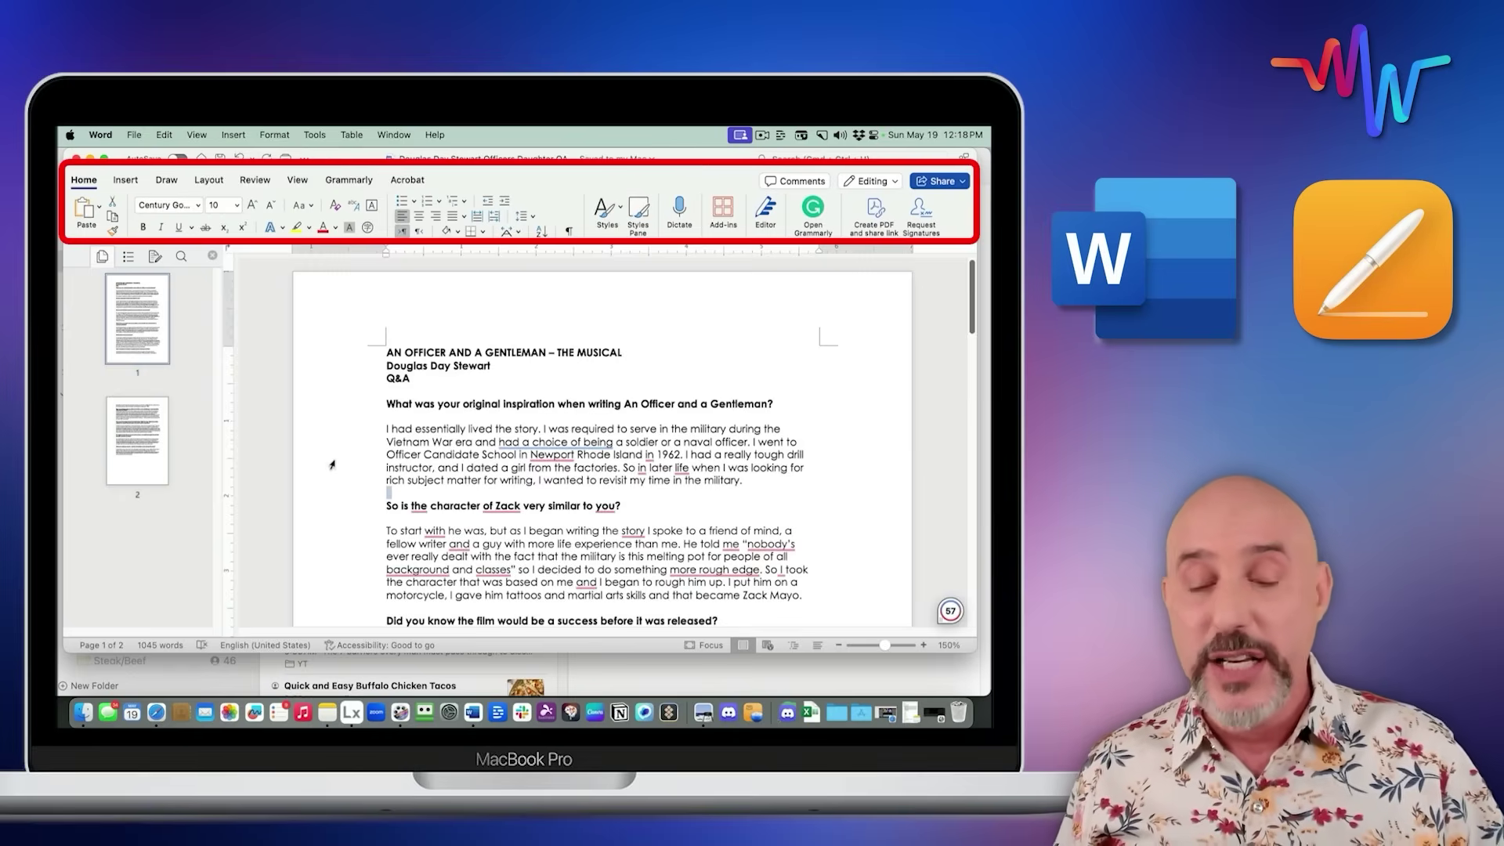
Scroll down through the An Officer and a Gentleman Q&A document
scroll(332, 465, down, 3)
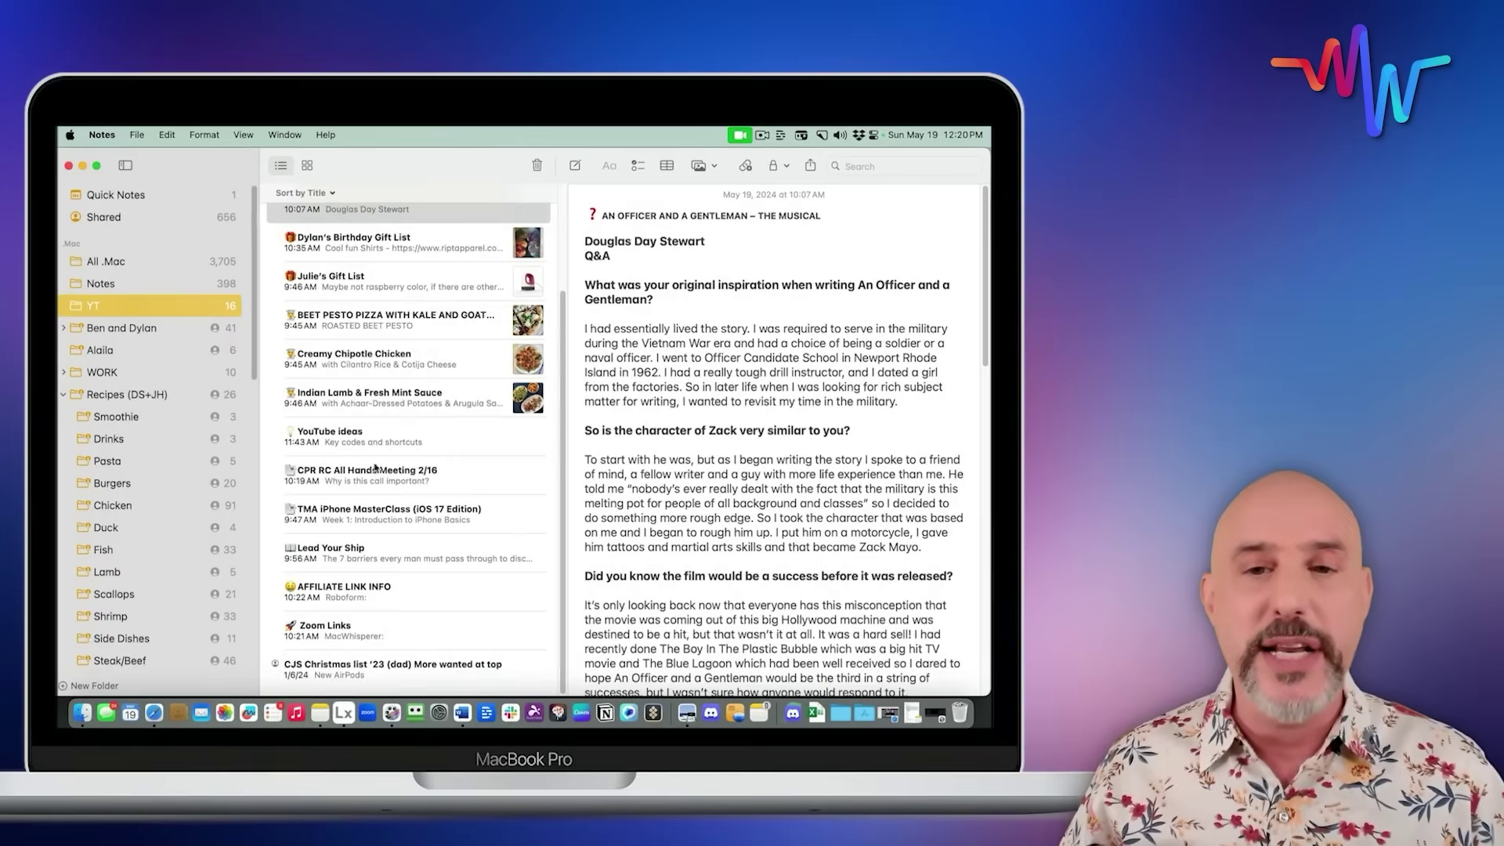
Open the Day 18 note and scroll down through its contents
scroll(376, 468, up, 3)
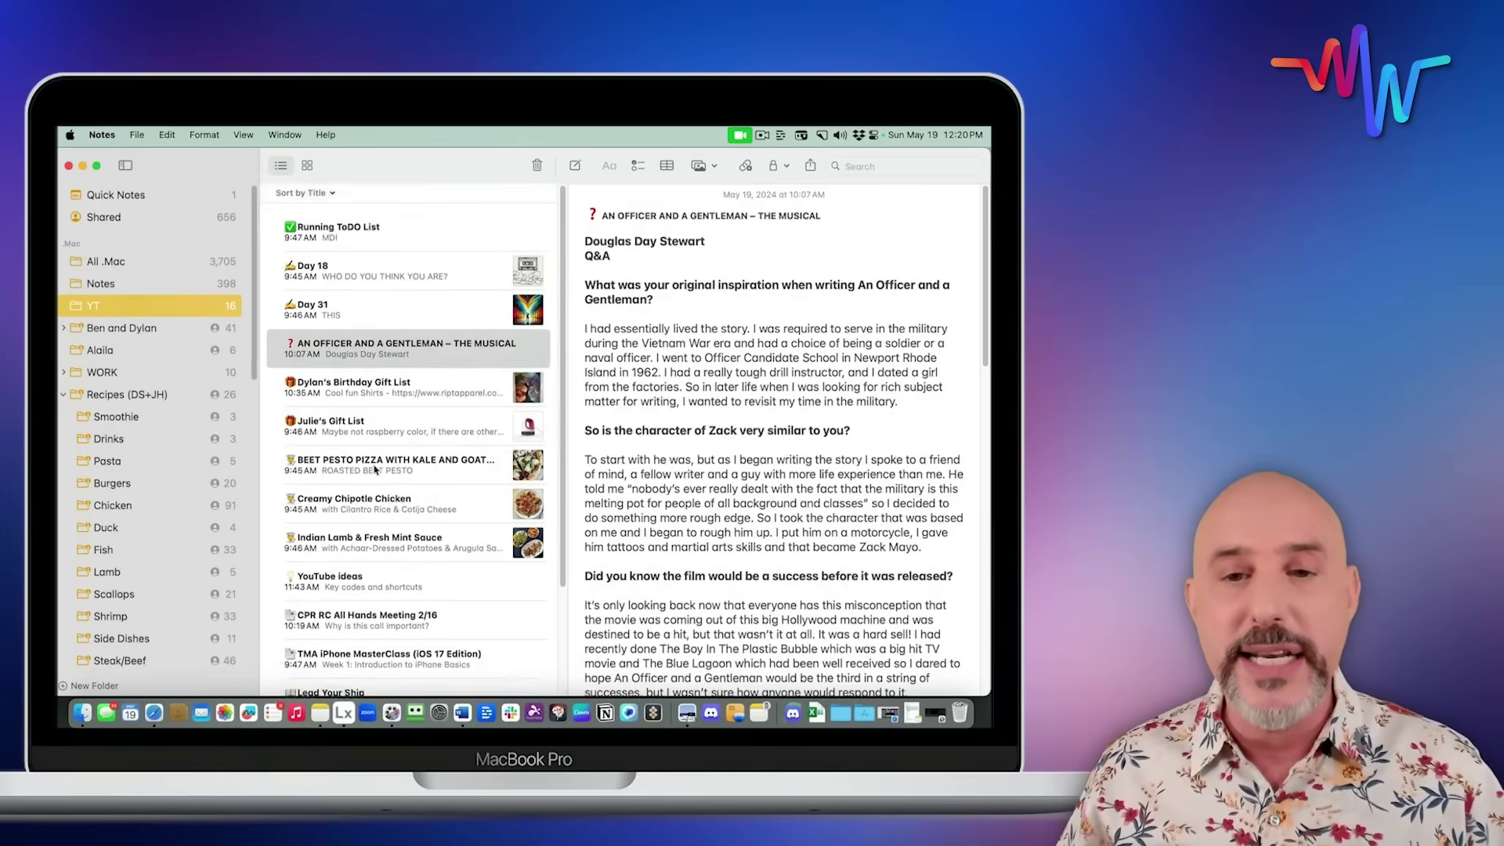
click(340, 268)
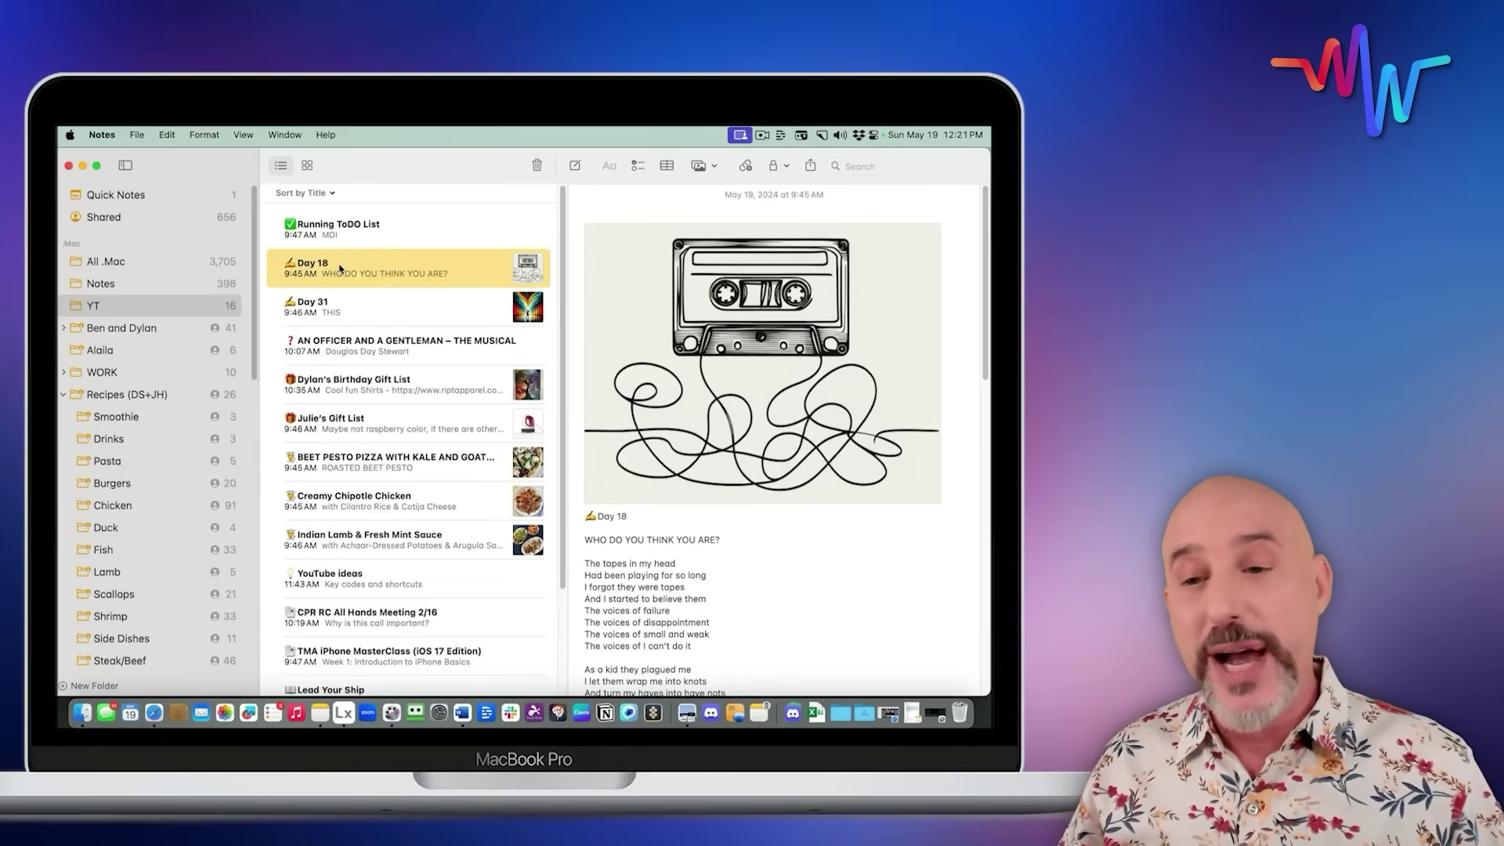
scroll(691, 468, down, 2)
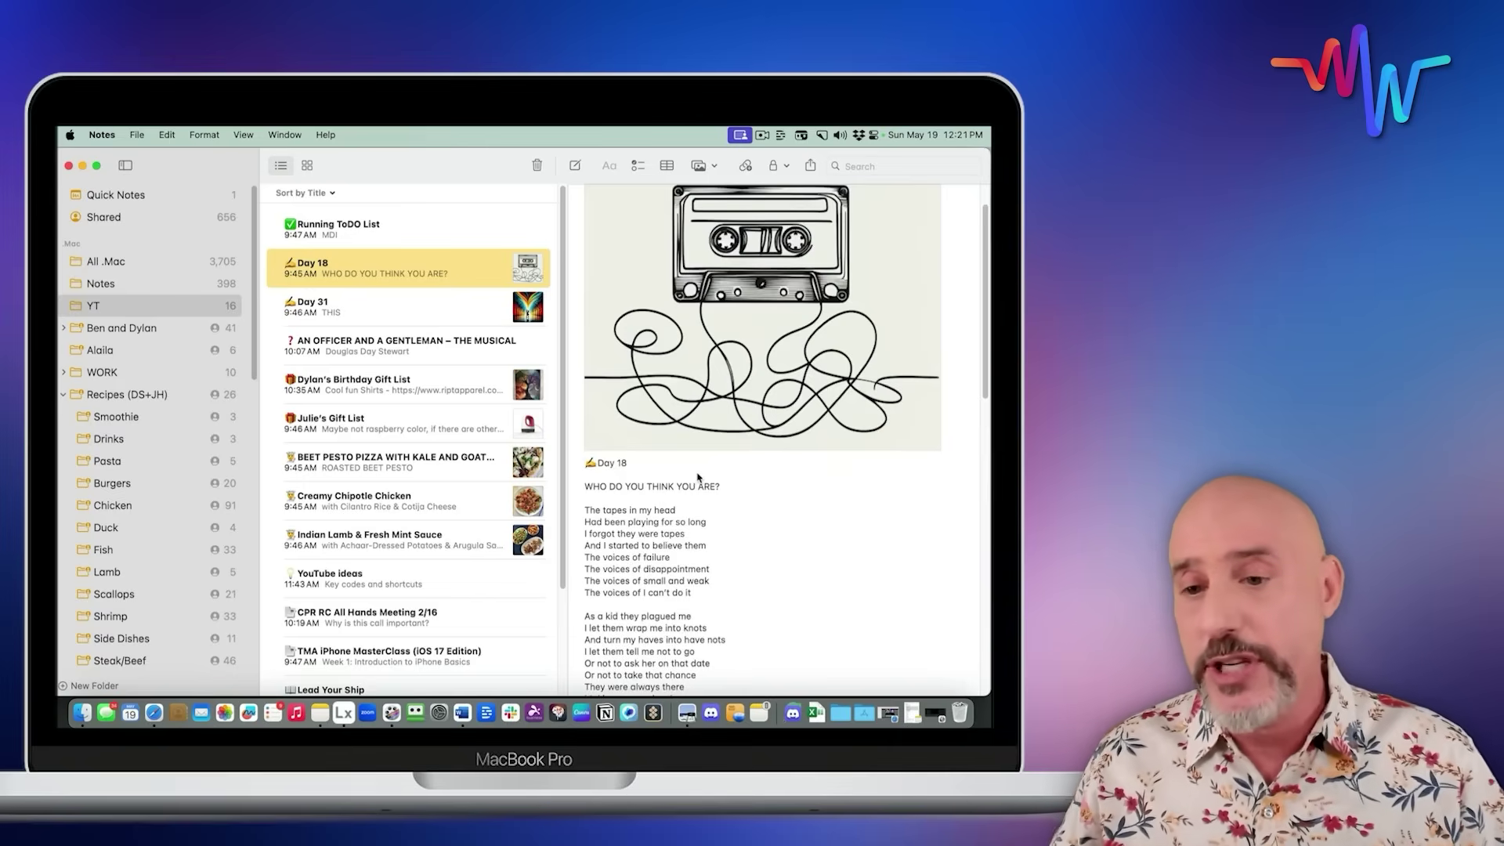
scroll(698, 477, down, 5)
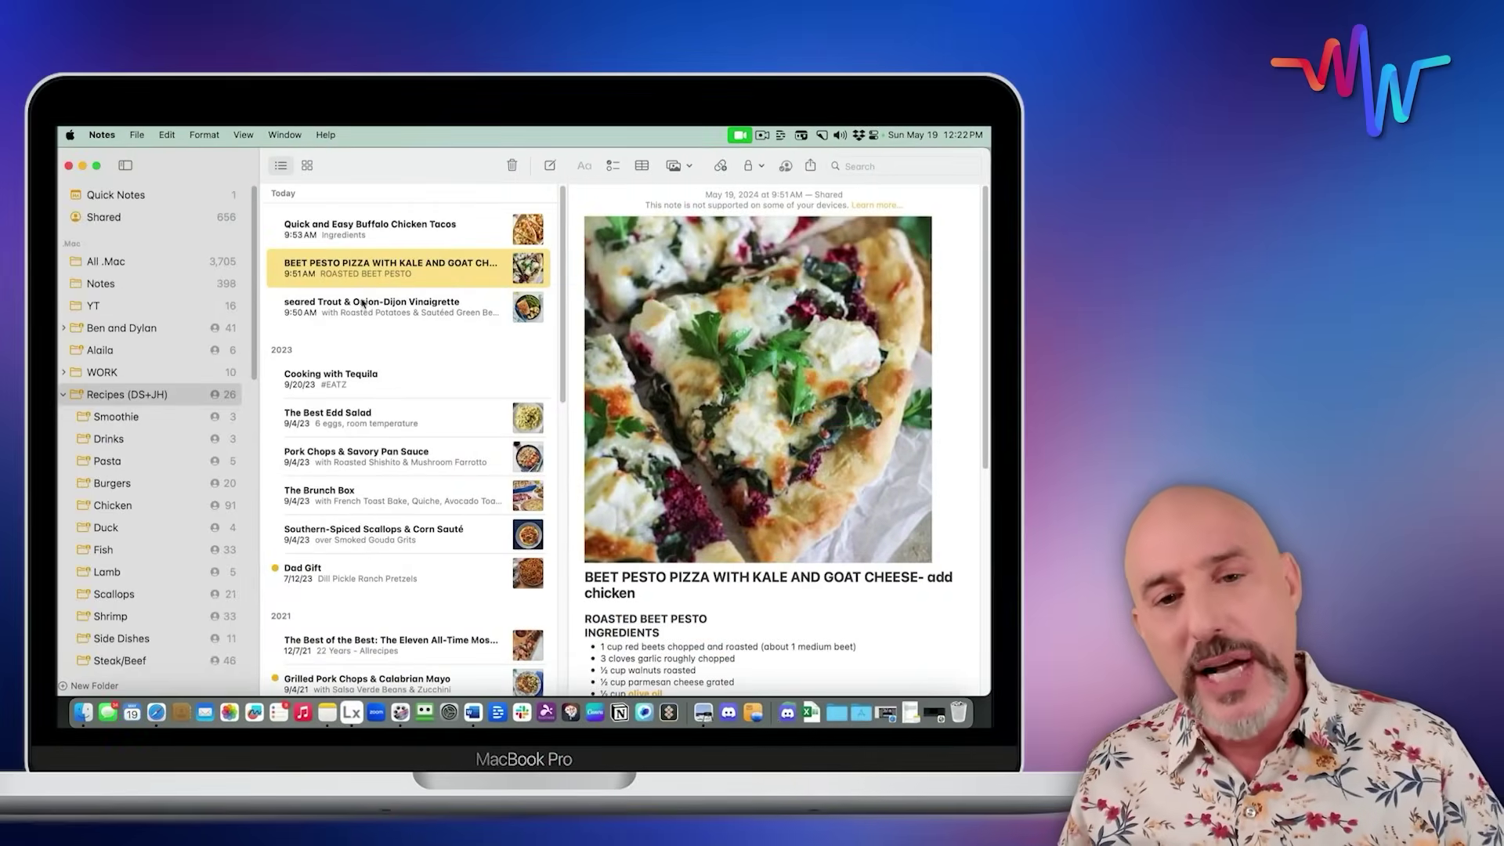
click(361, 310)
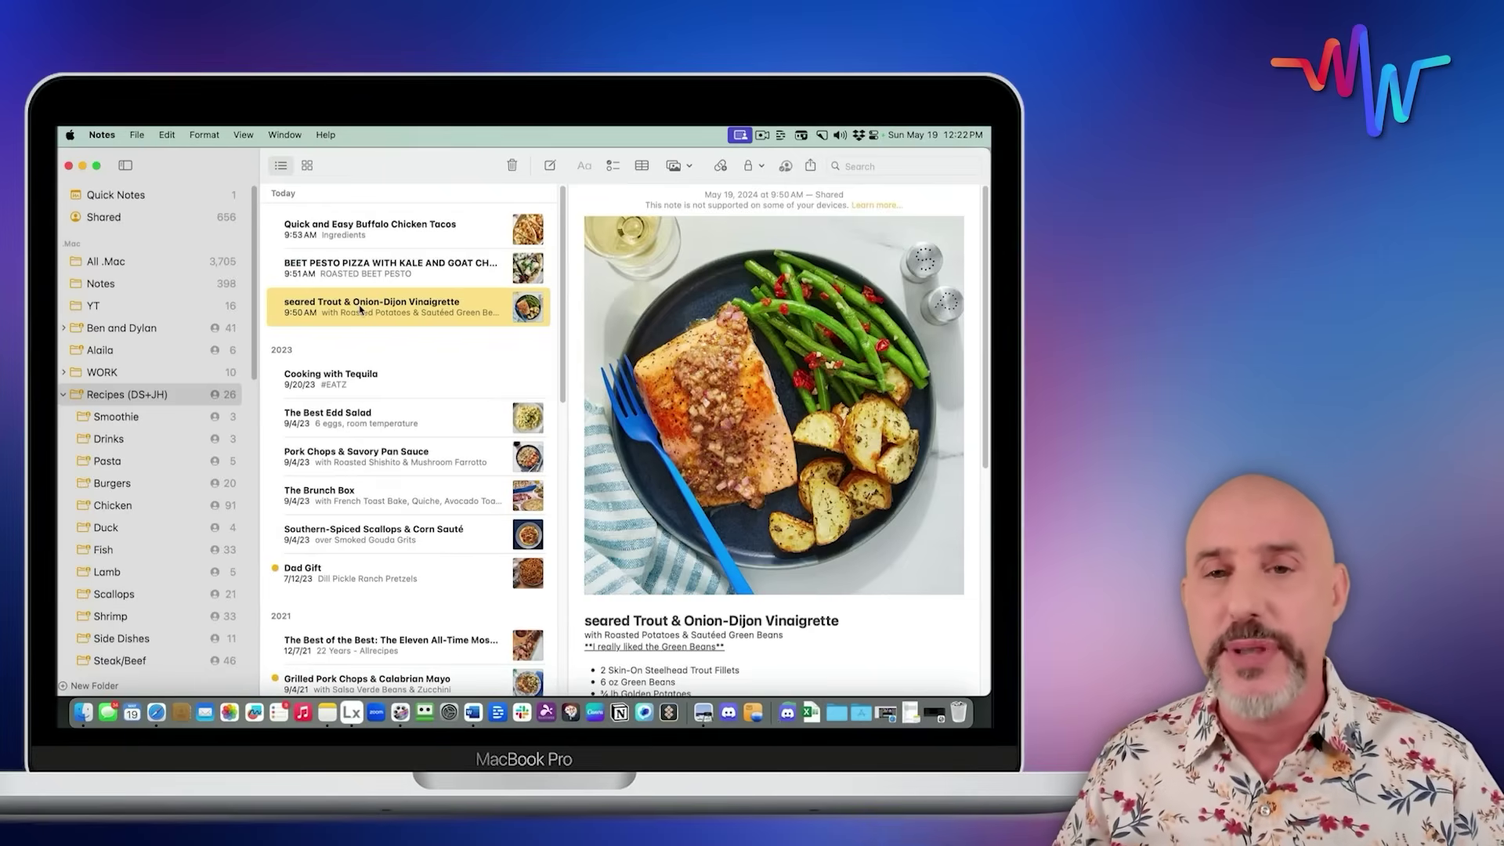
click(338, 428)
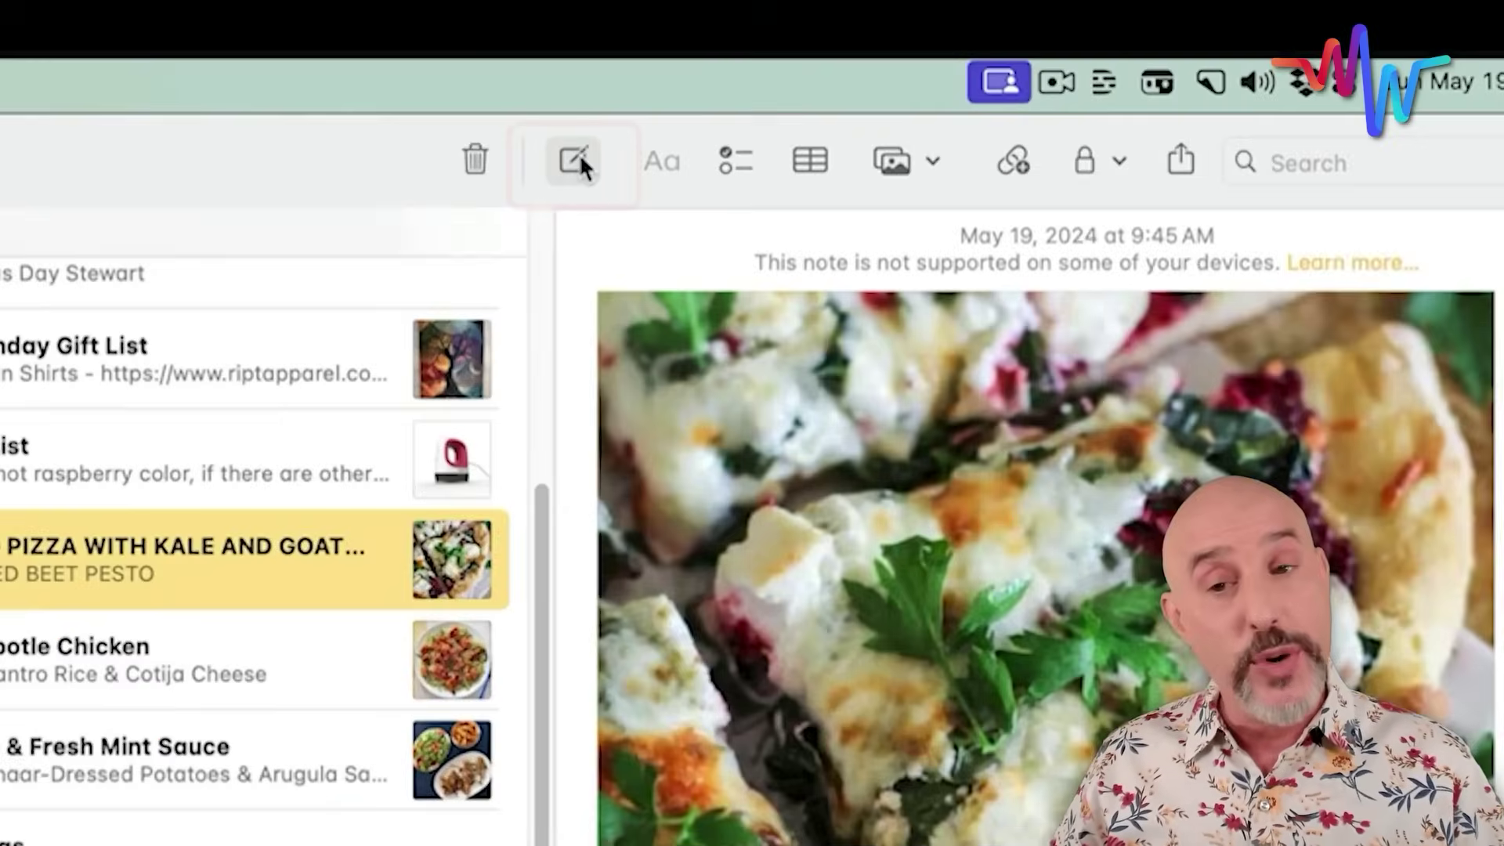
Create a blank New Note in the YT folder and open it in a floating window
click(579, 156)
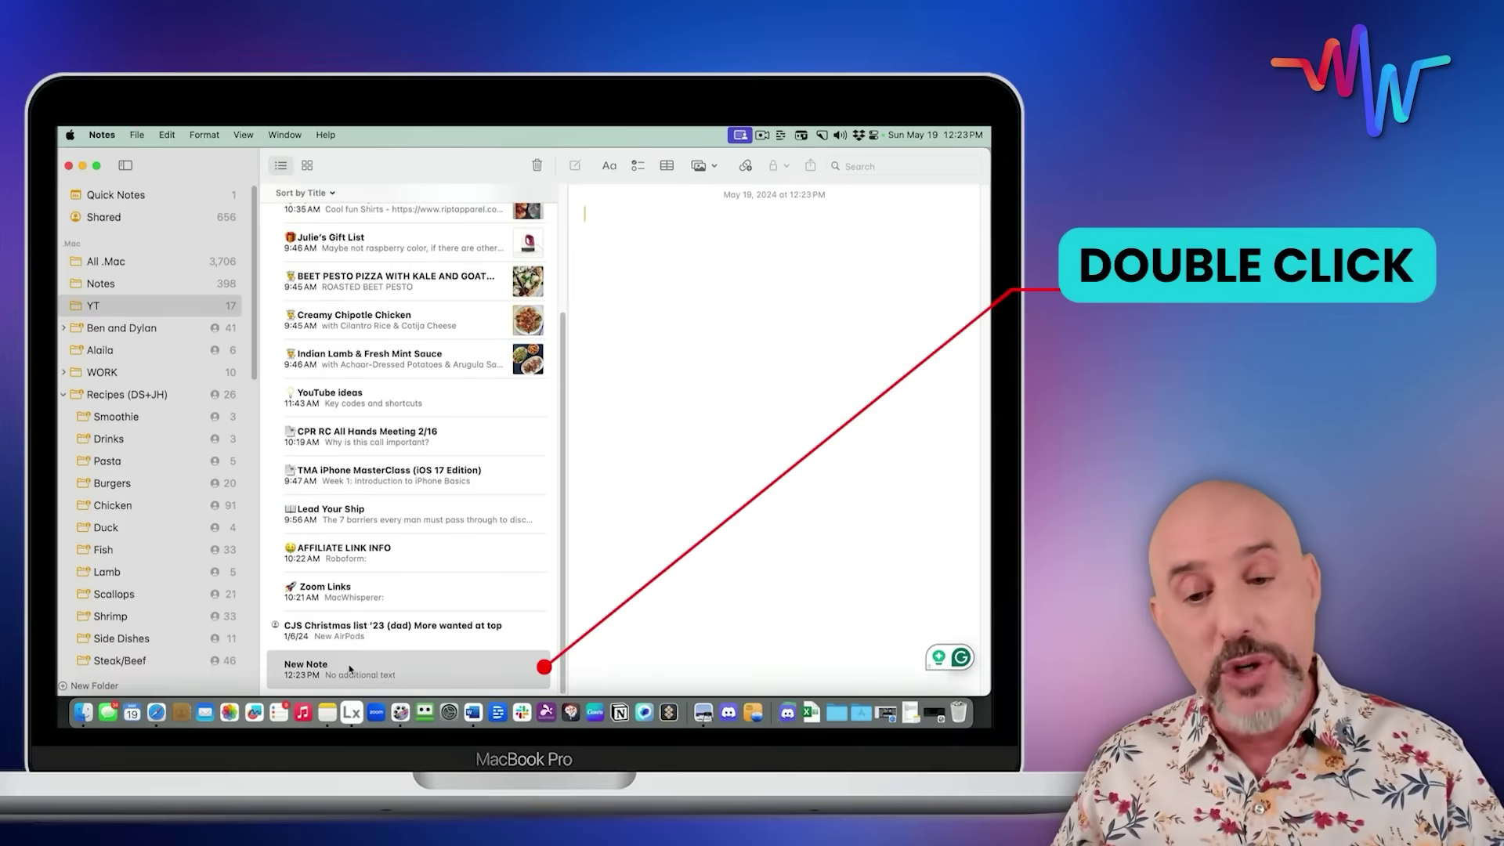
double_click(350, 668)
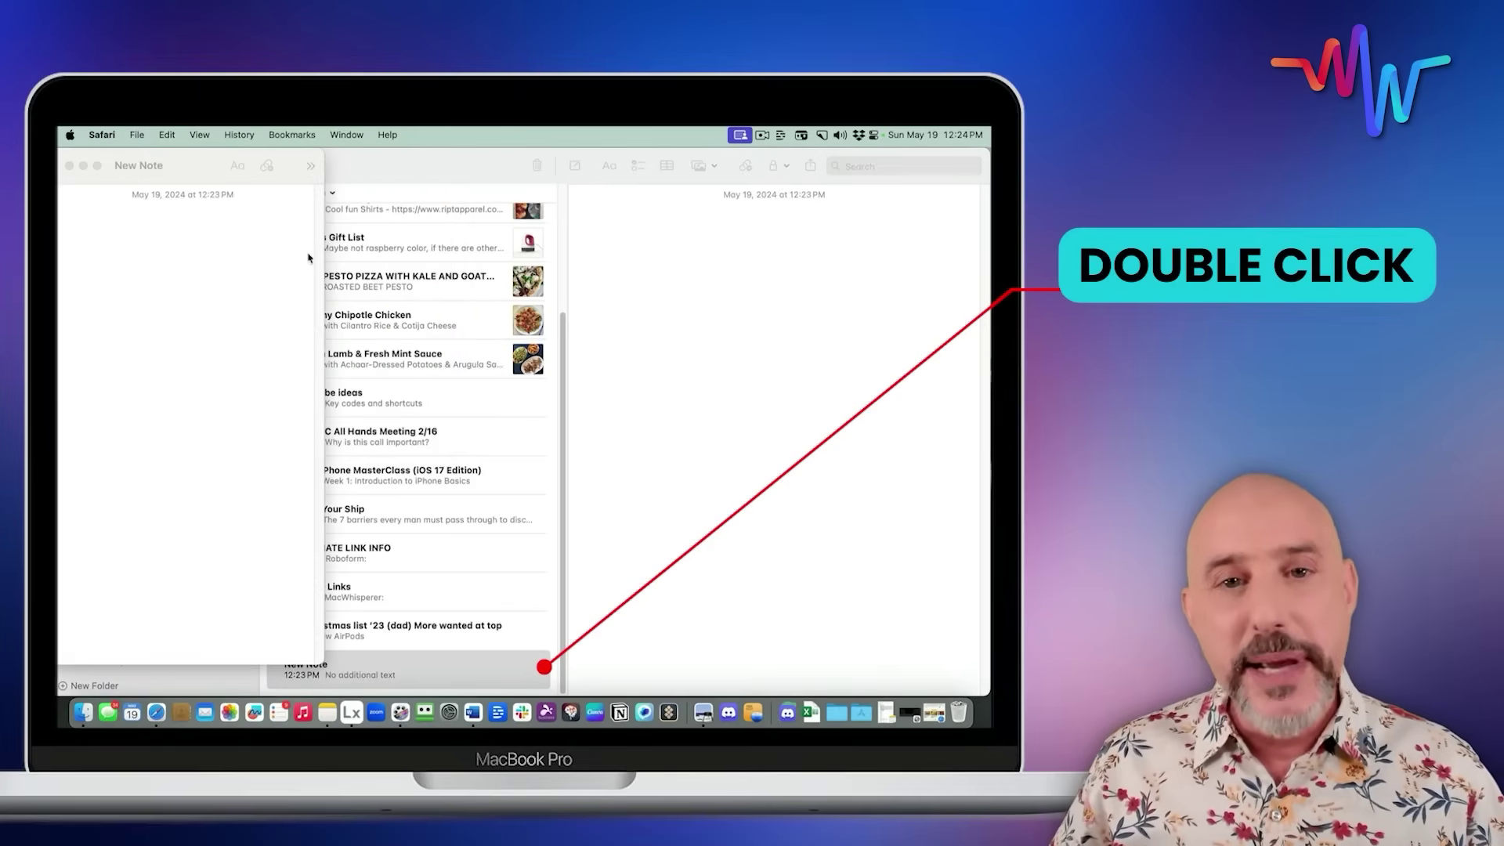
Drag the stuffed peppers photo from Safari's Food Network recipe page into the note
click(156, 709)
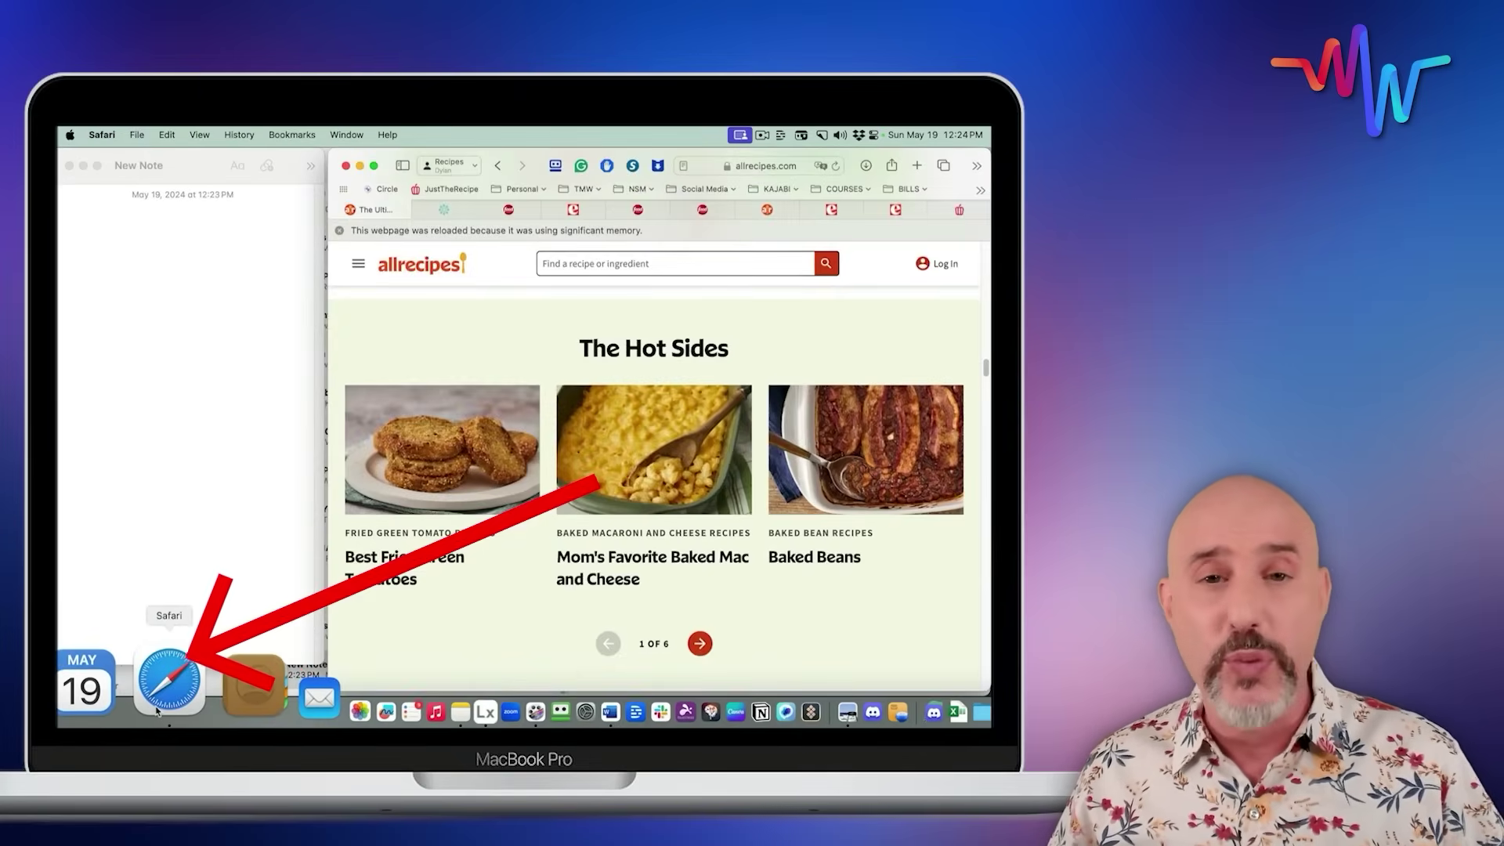
click(573, 210)
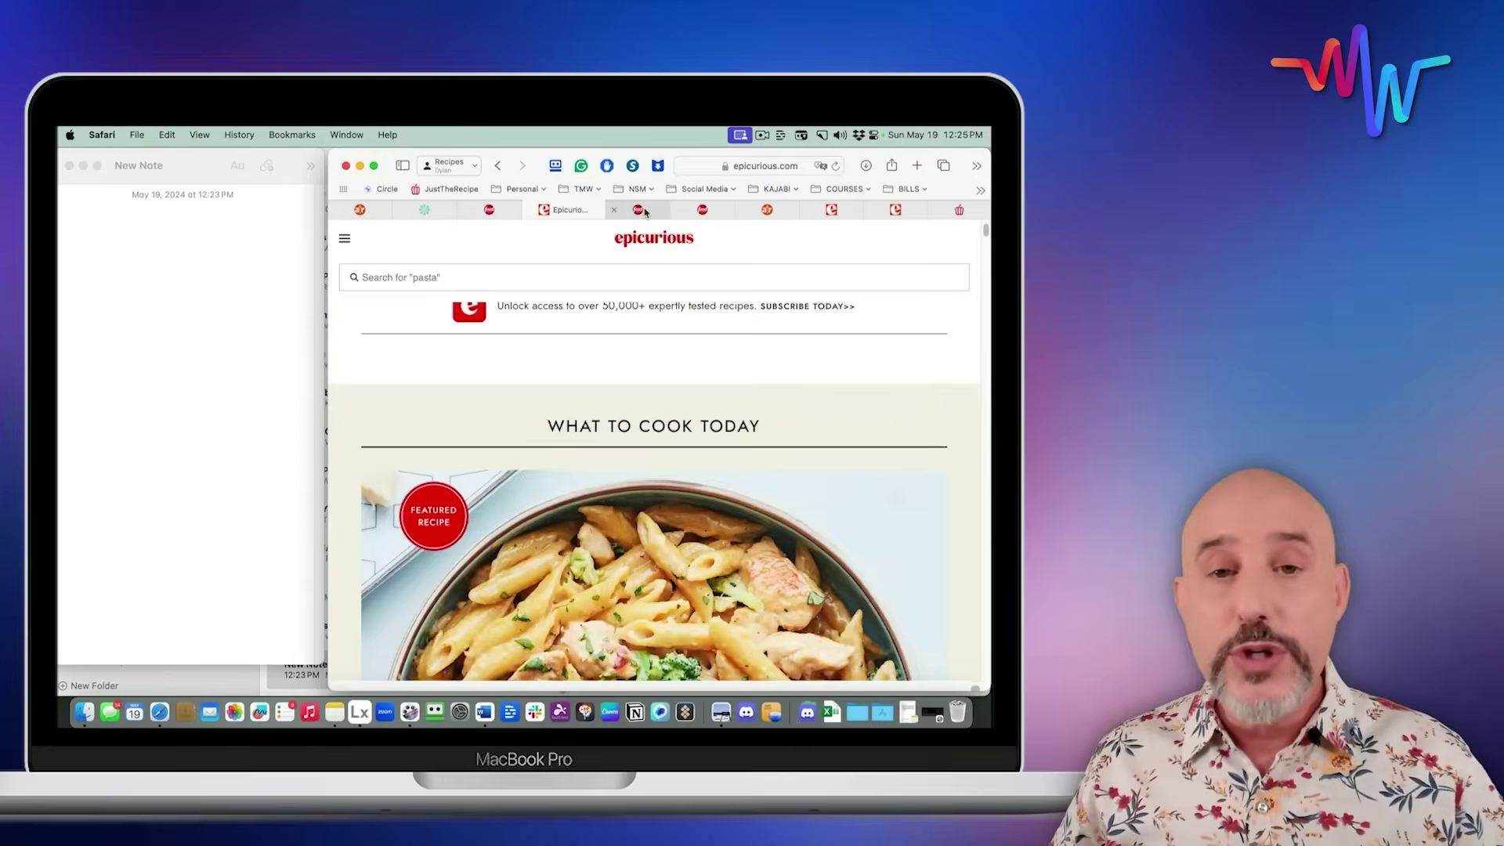
click(641, 210)
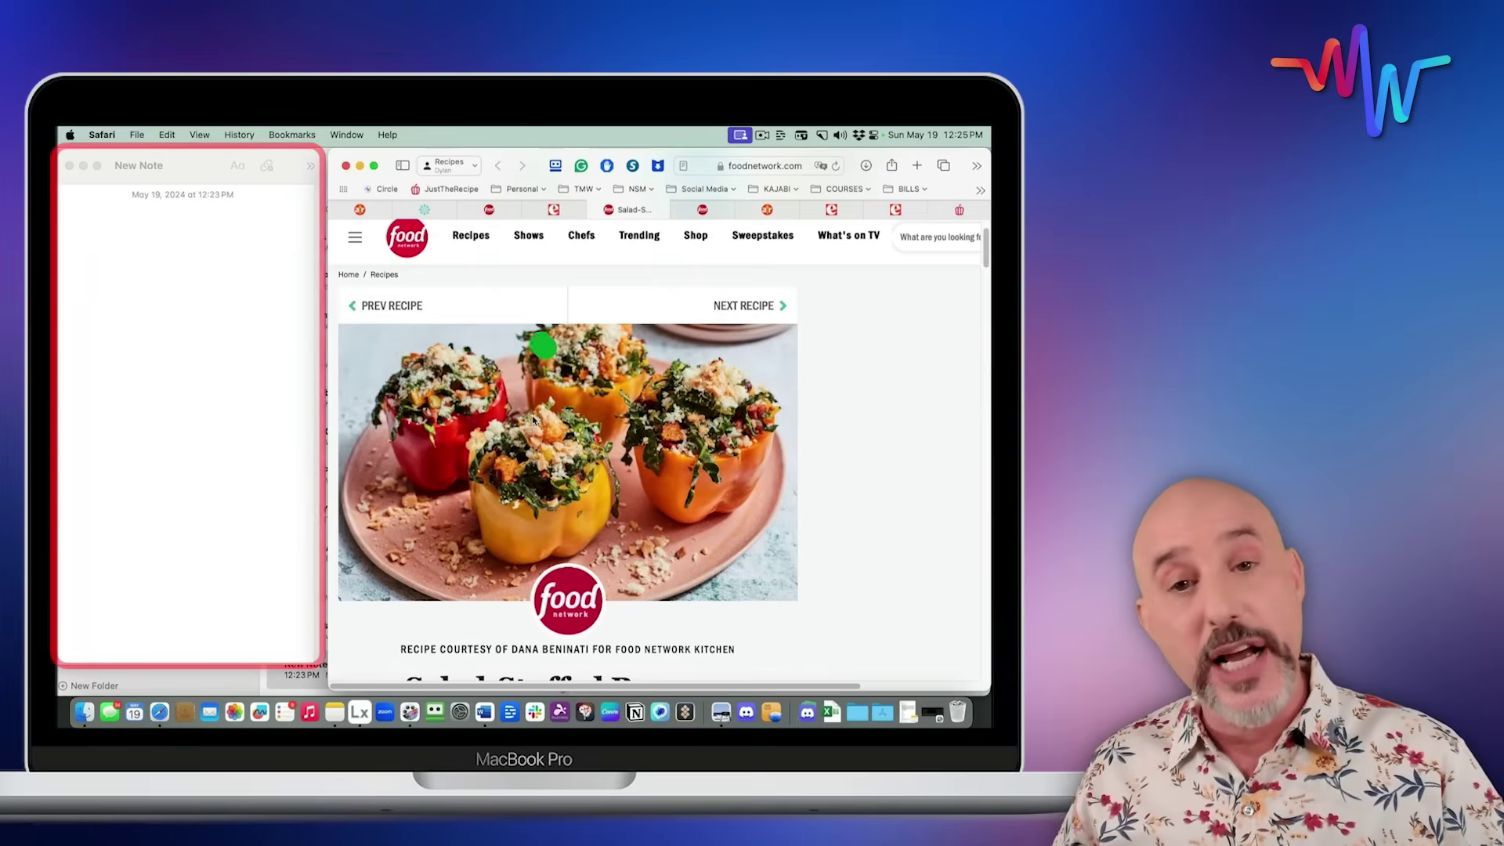
mouse_move(540, 411)
mouse_down()
mouse_move(130, 282)
mouse_move(141, 269)
mouse_up()
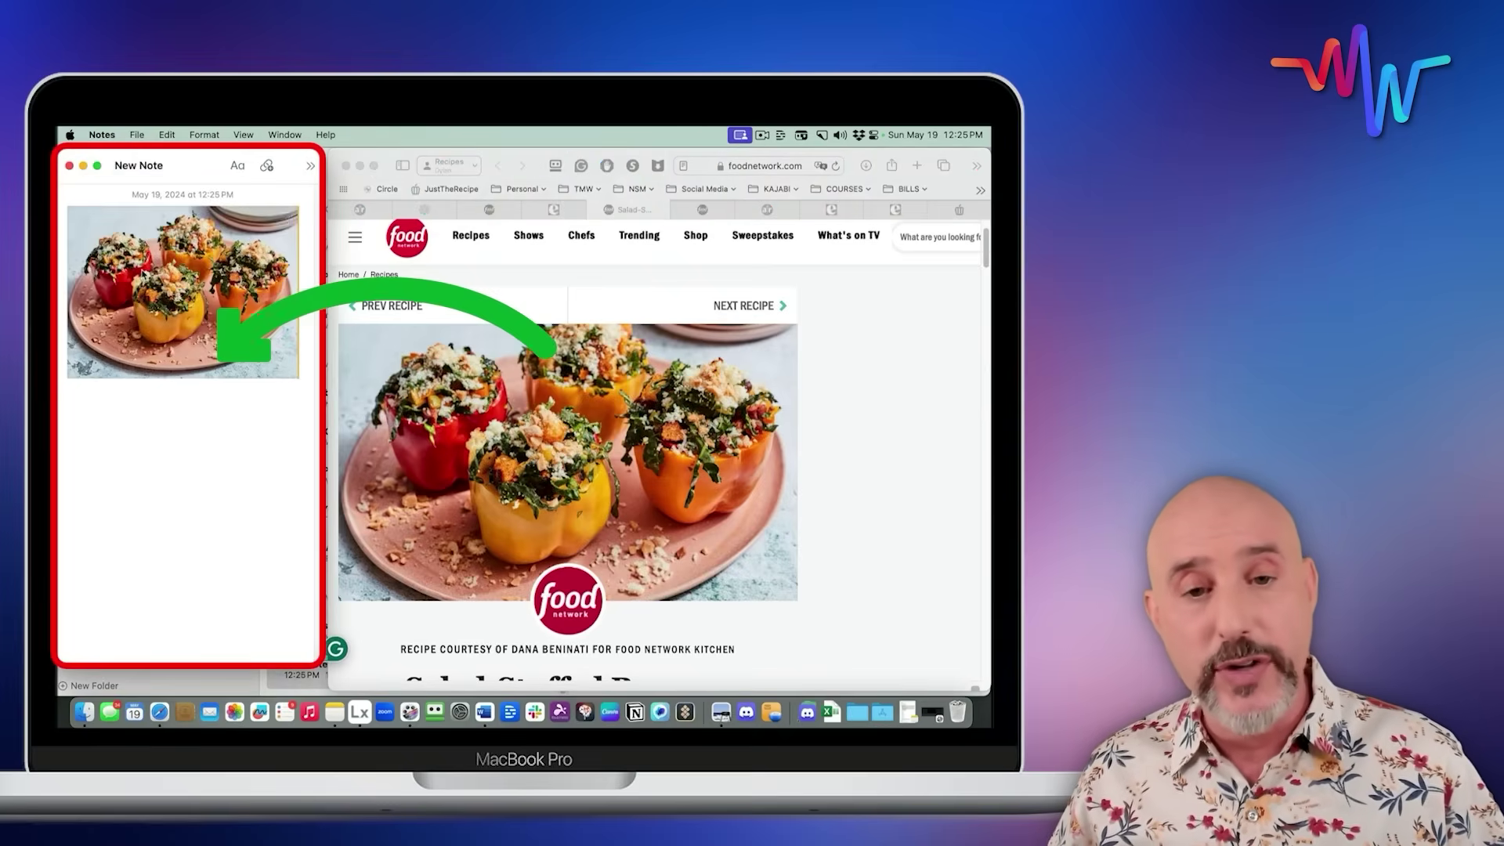
Paste the recipe's full ingredient list below the photo, then select the recipe directions
scroll(459, 442, down, 15)
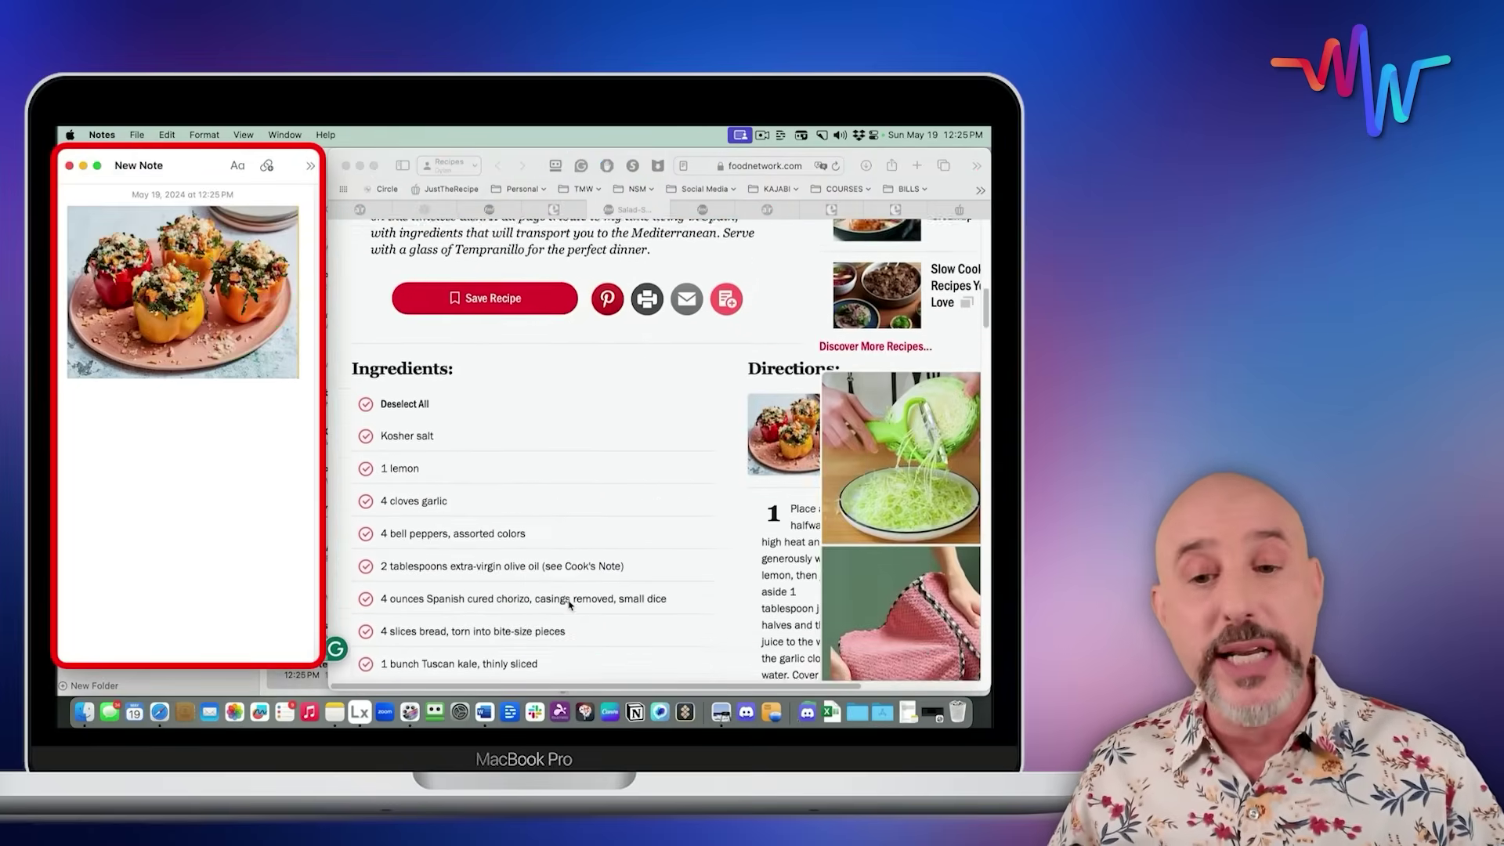
drag(352, 411, 580, 489)
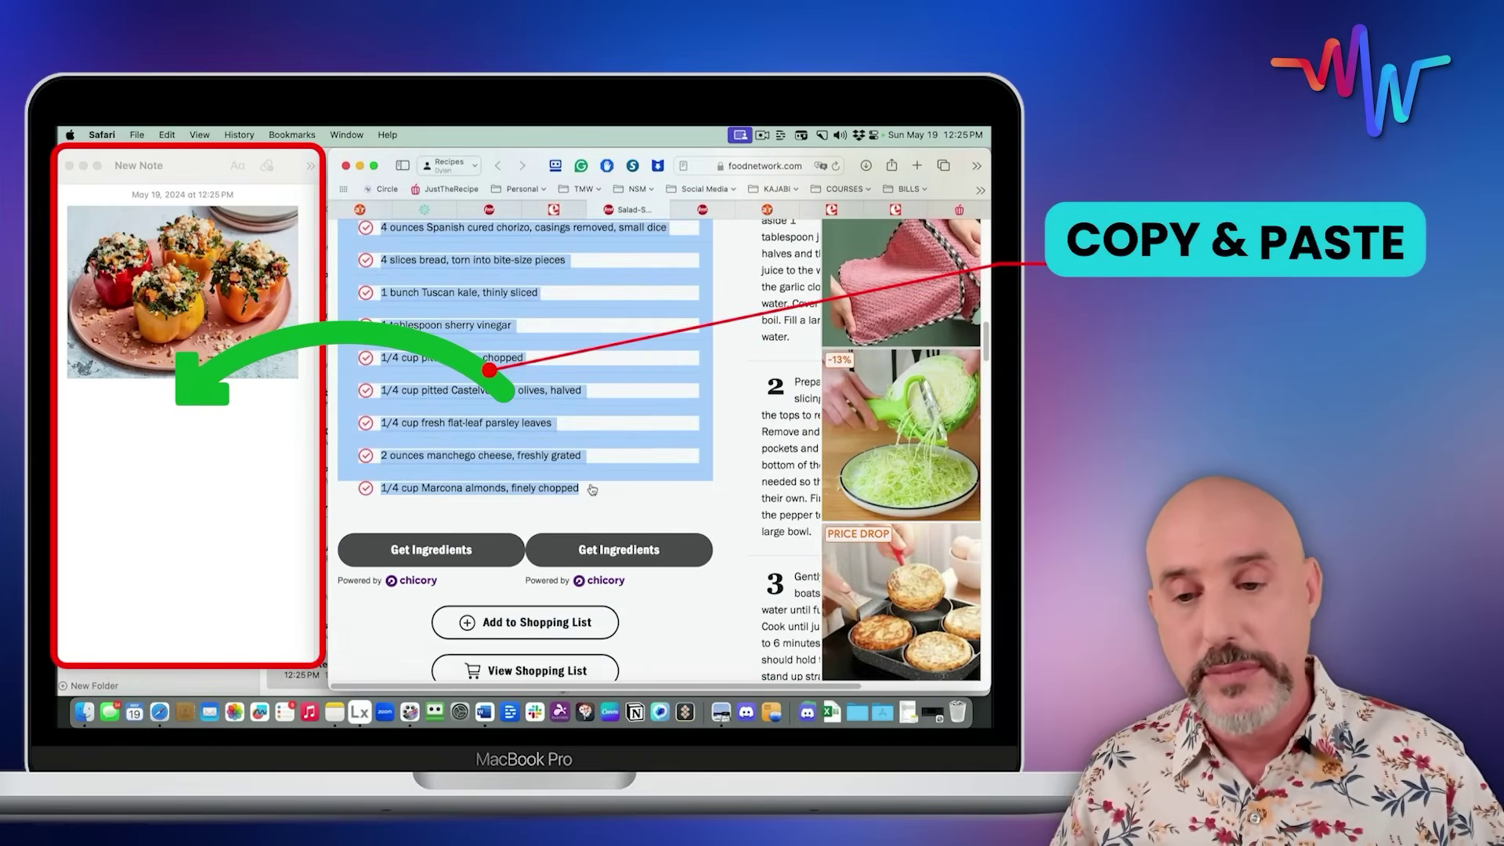
click(144, 408)
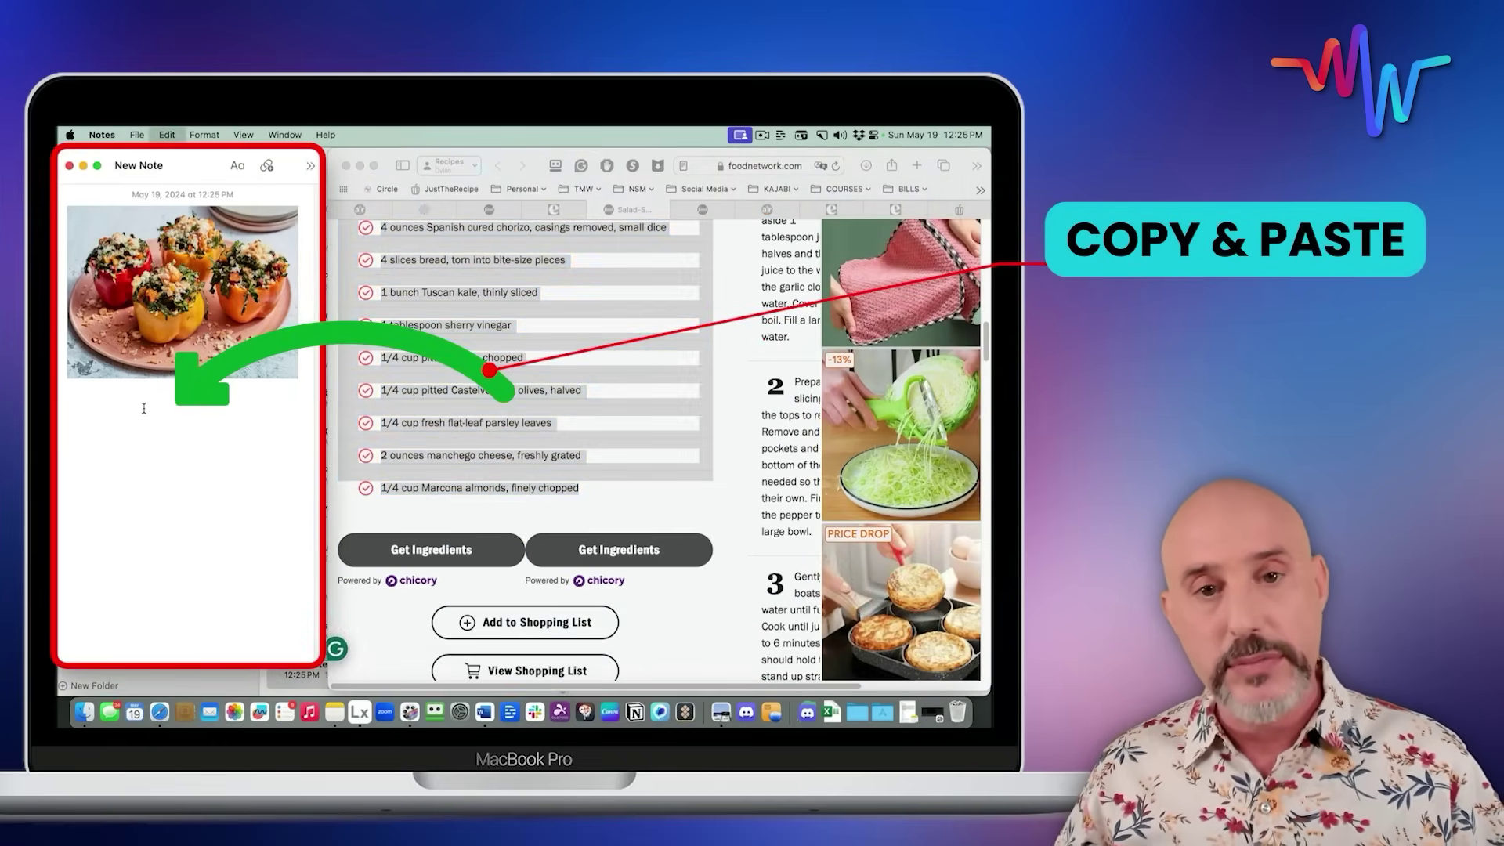
key(super+v)
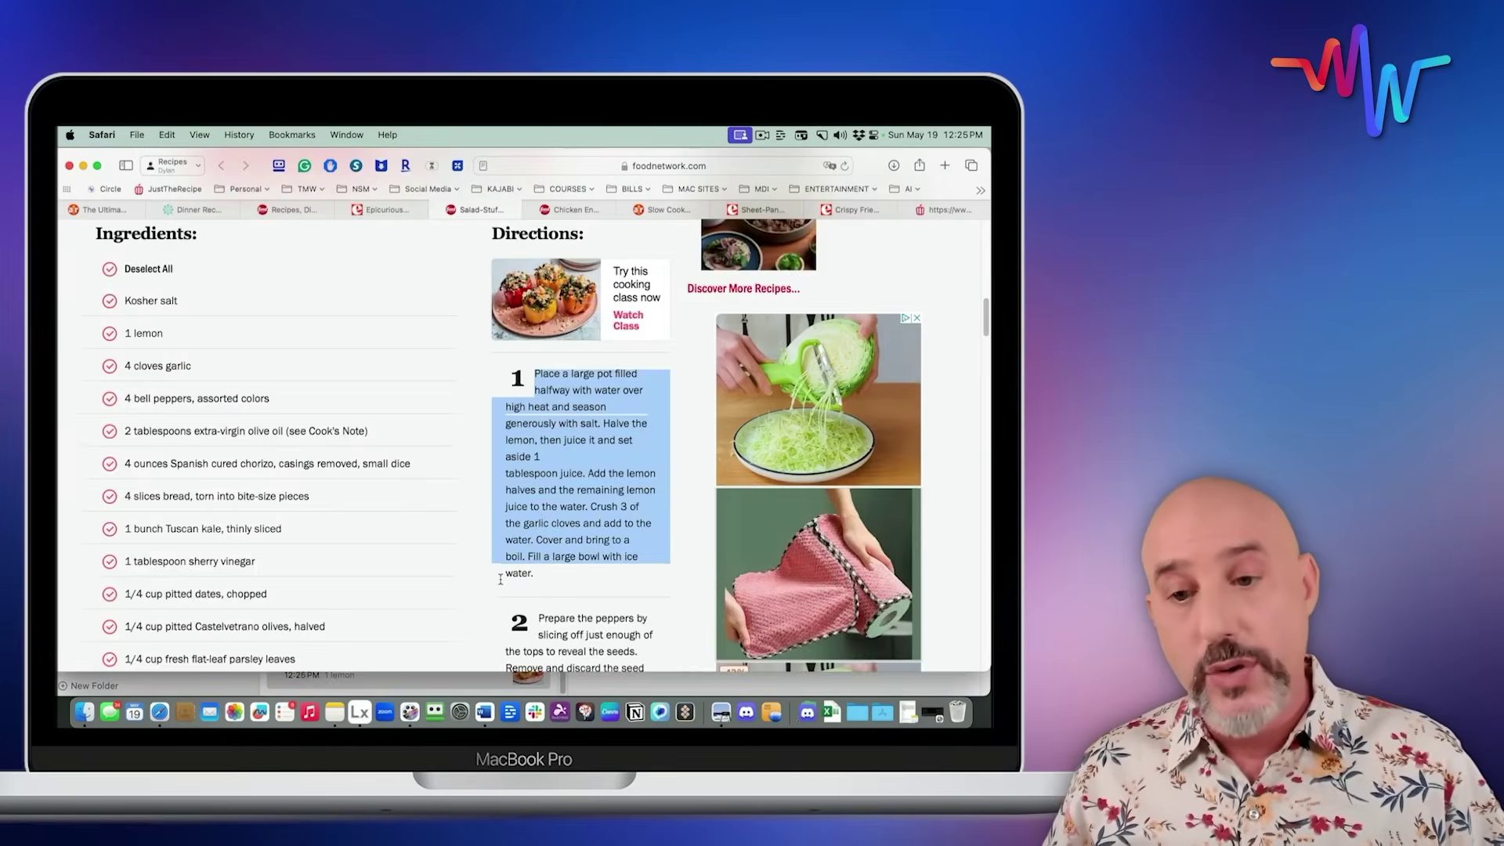
drag(502, 705, 507, 660)
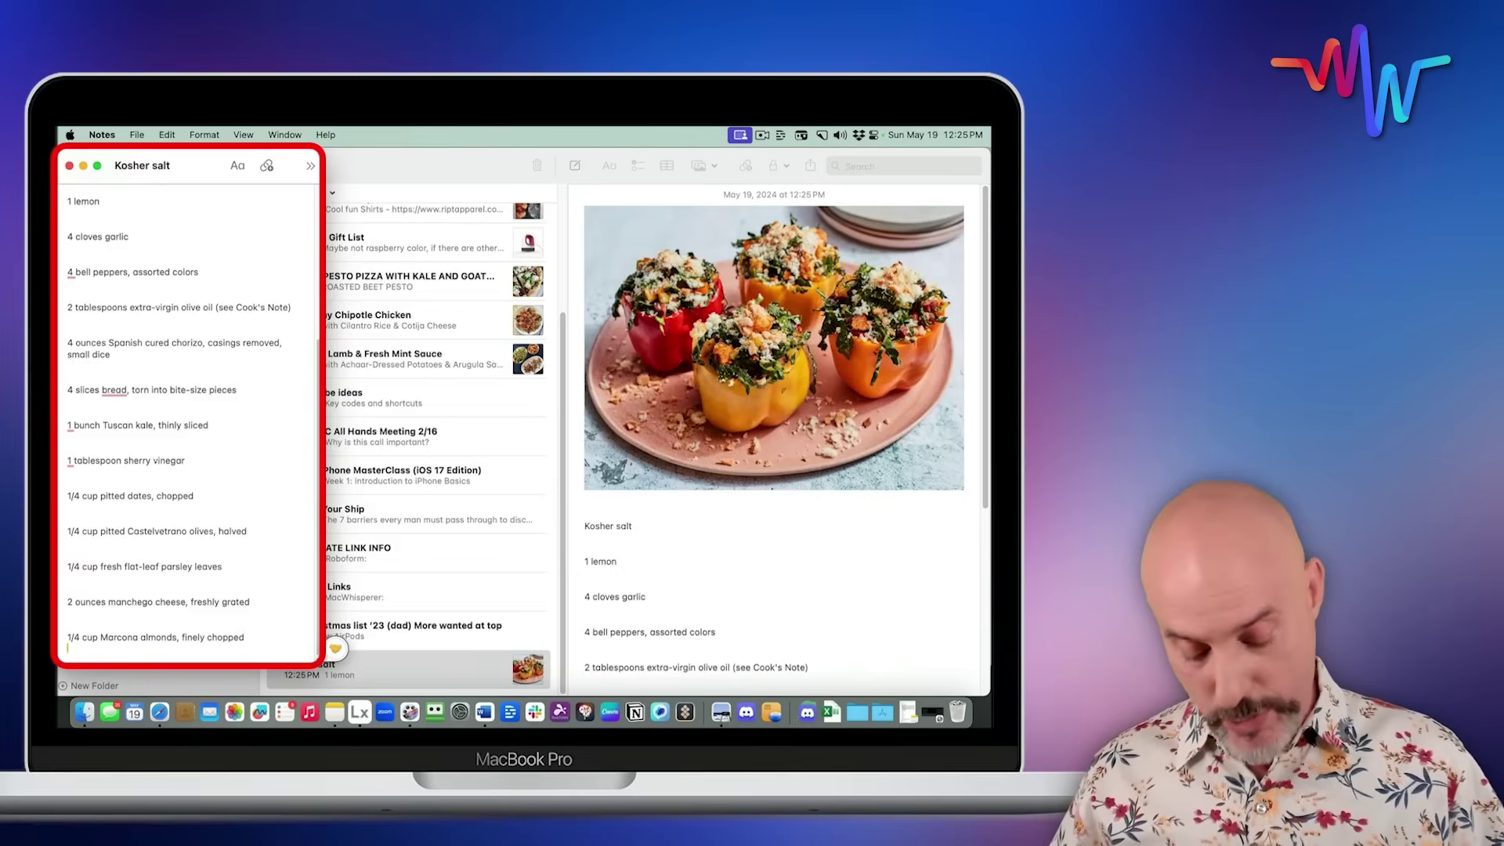
Remove blank lines between 1 lemon, 4 cloves garlic and 4 bell peppers, then close the note window
scroll(258, 584, down, 15)
scroll(188, 589, down, 3)
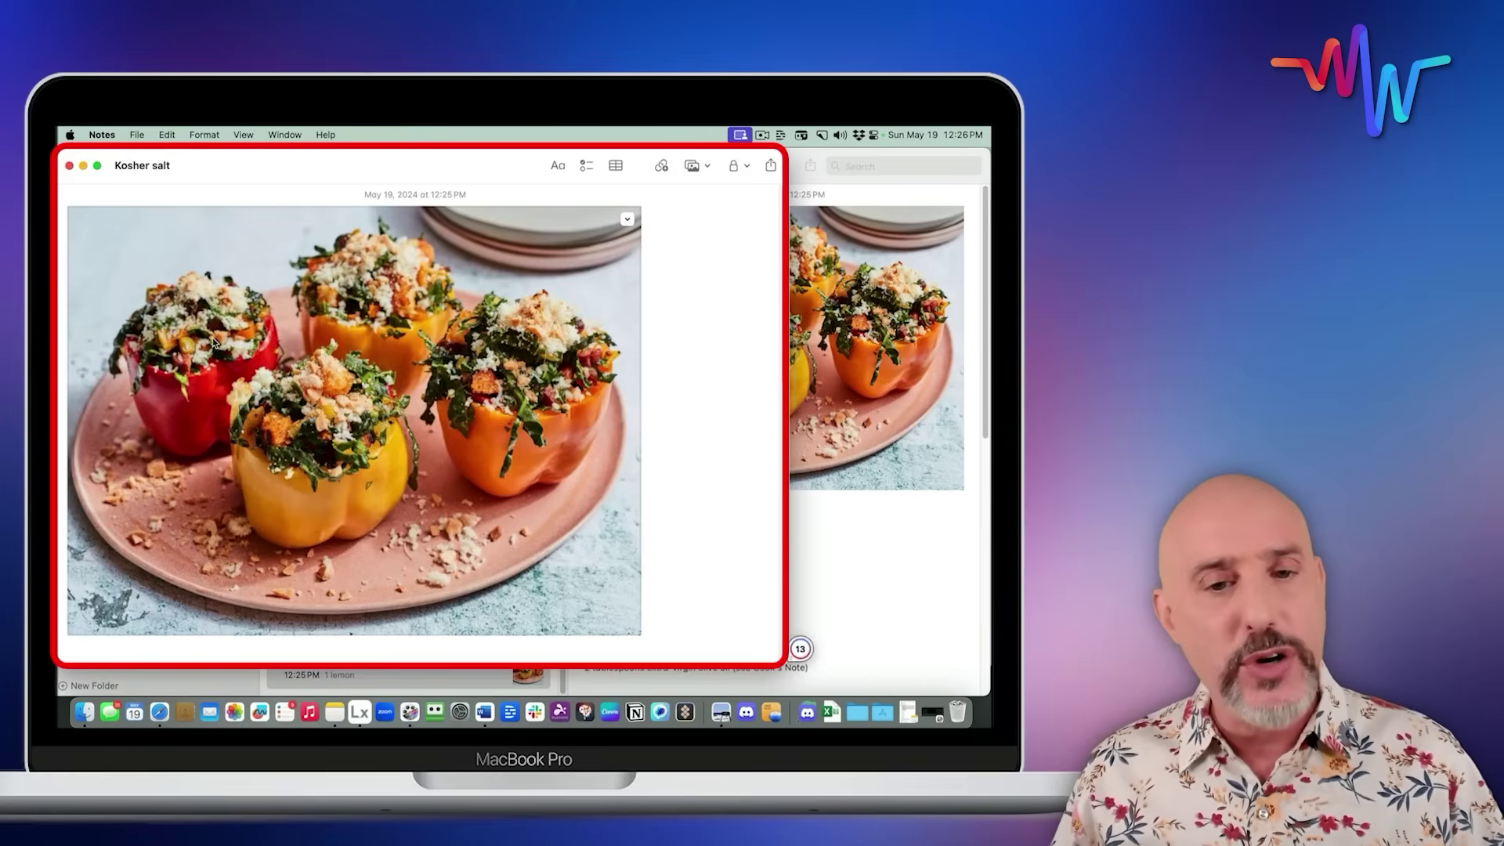
scroll(102, 455, down, 5)
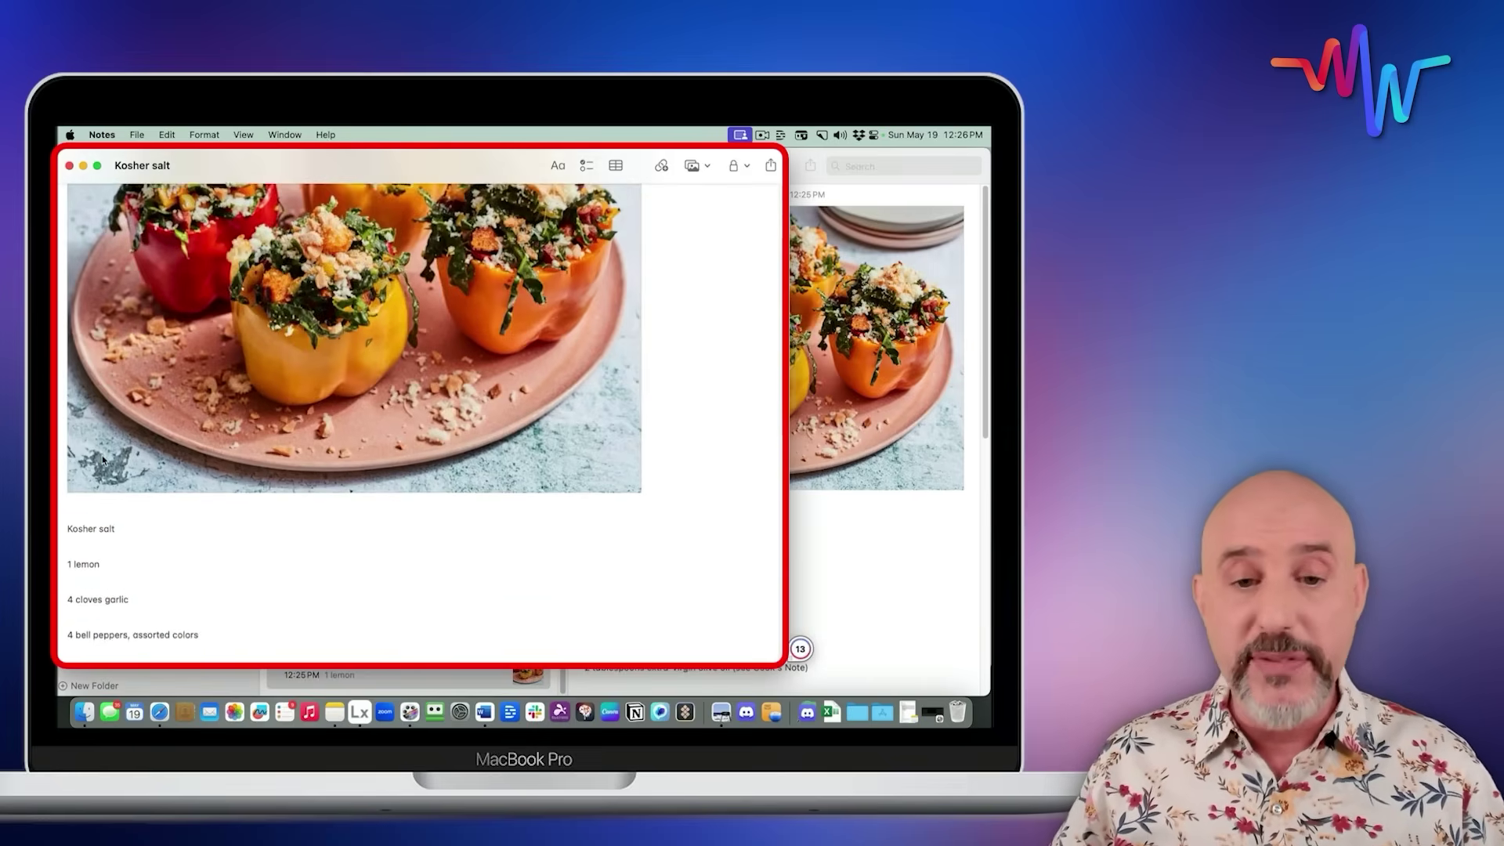
scroll(101, 455, down, 4)
click(70, 409)
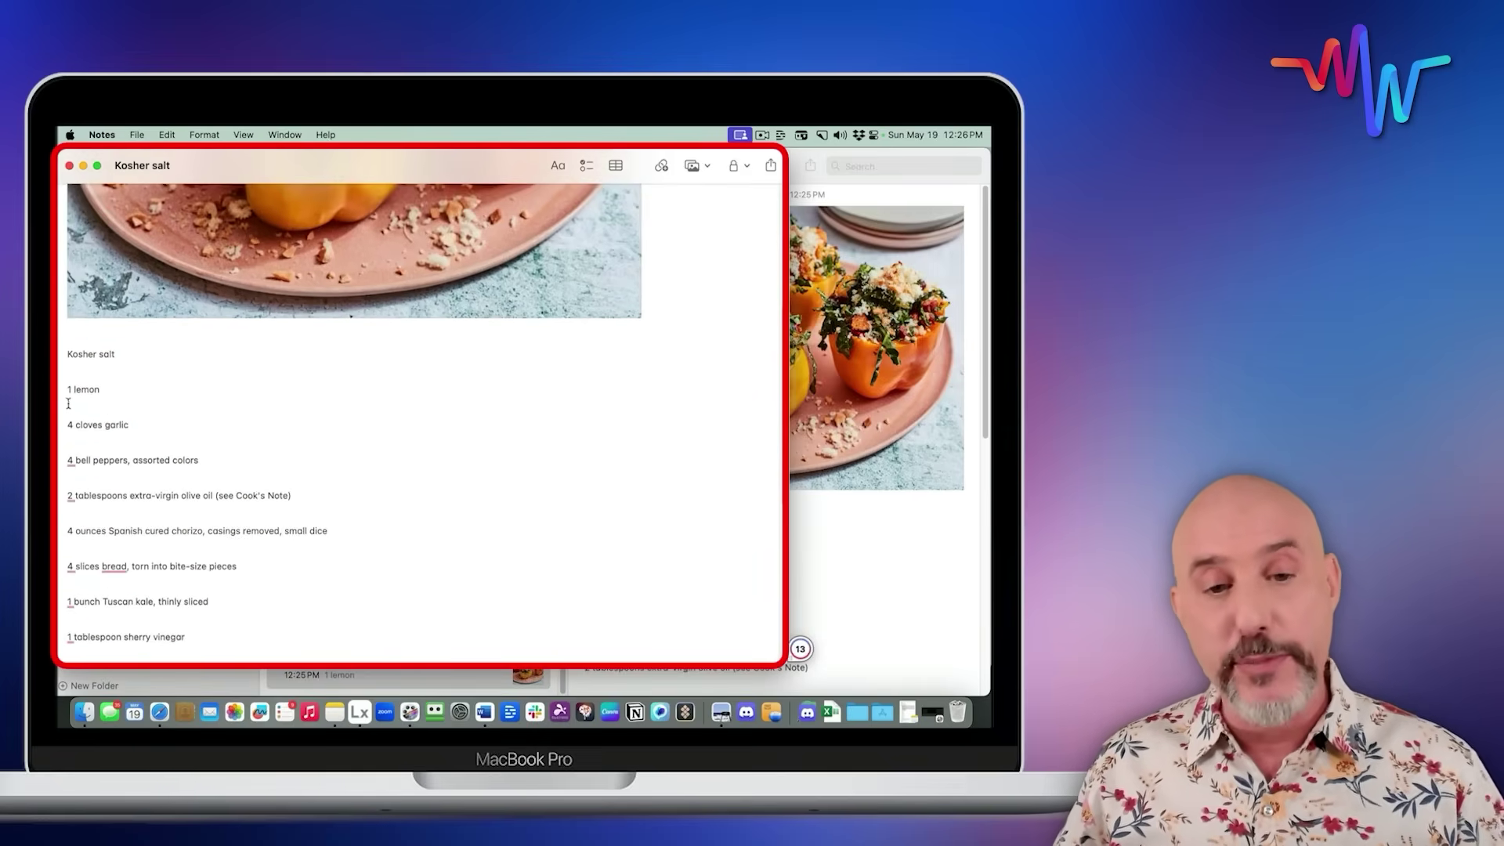
key(Delete)
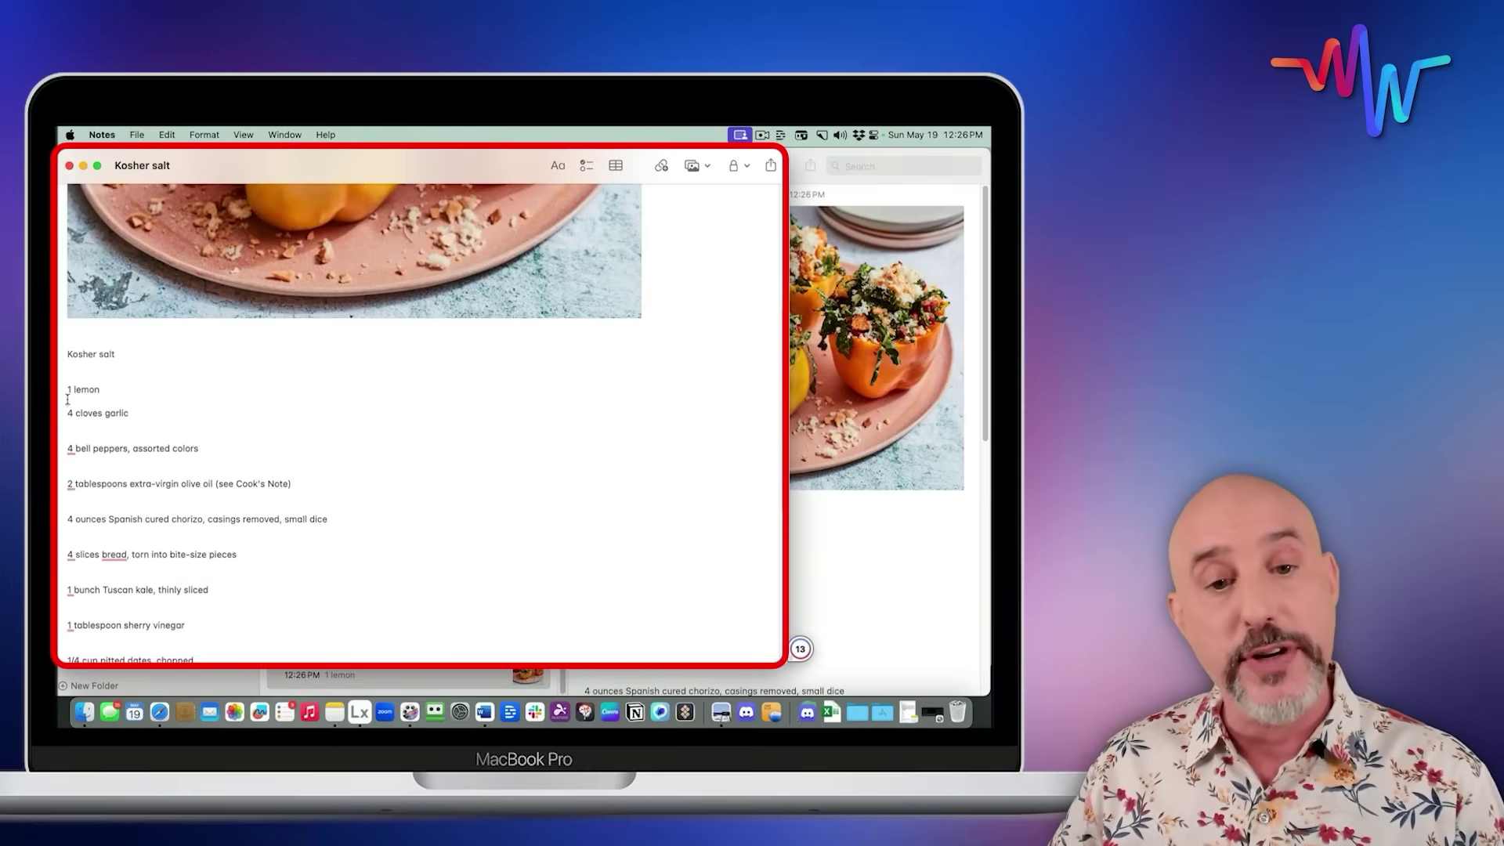
key(BackSpace)
key(BackSpace)
key(BackSpace)
key(Down)
key(Down)
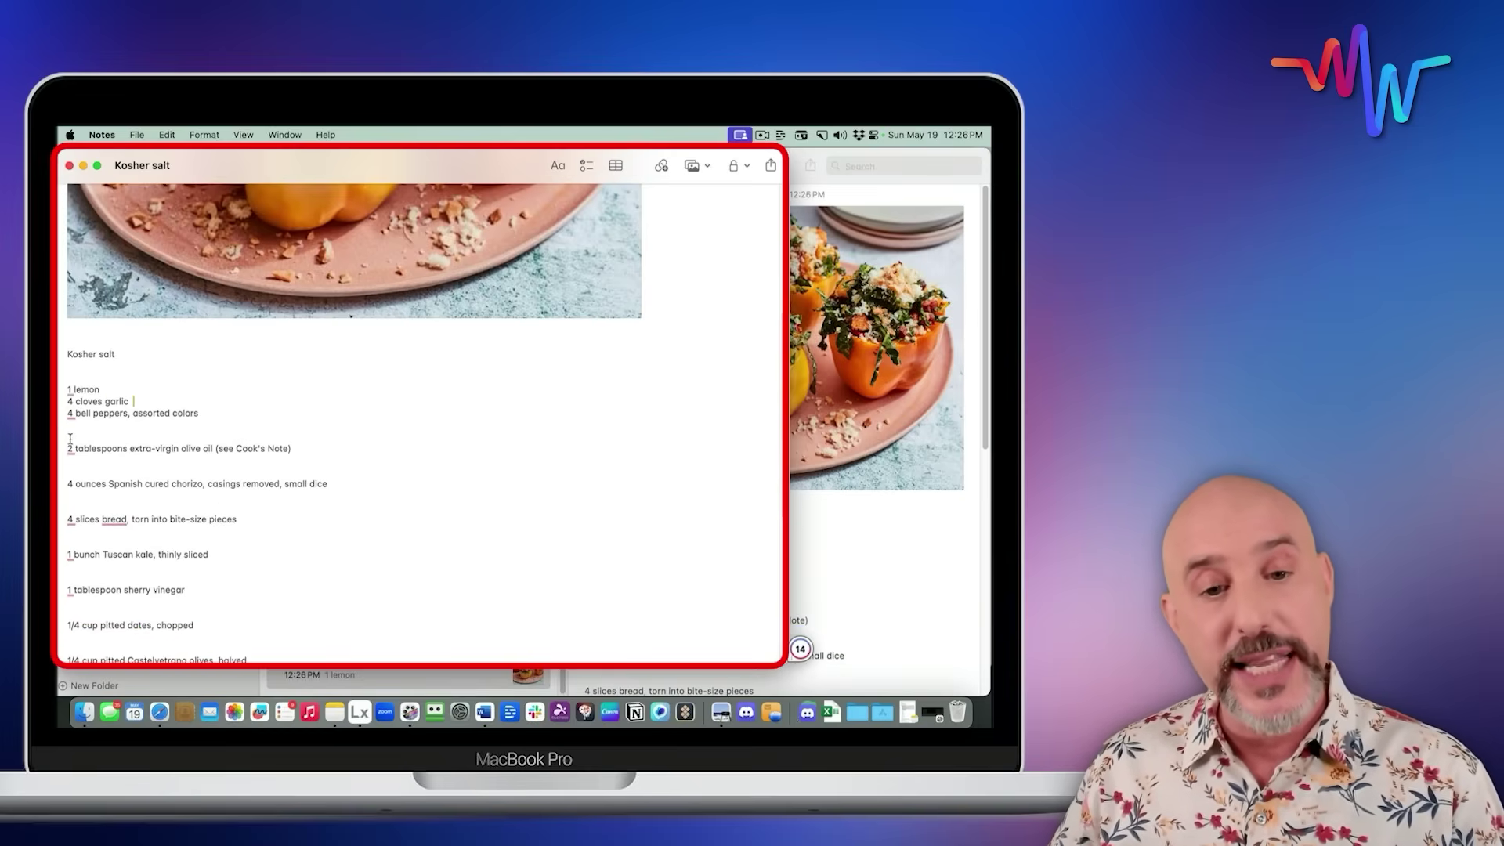
key(BackSpace)
key(BackSpace)
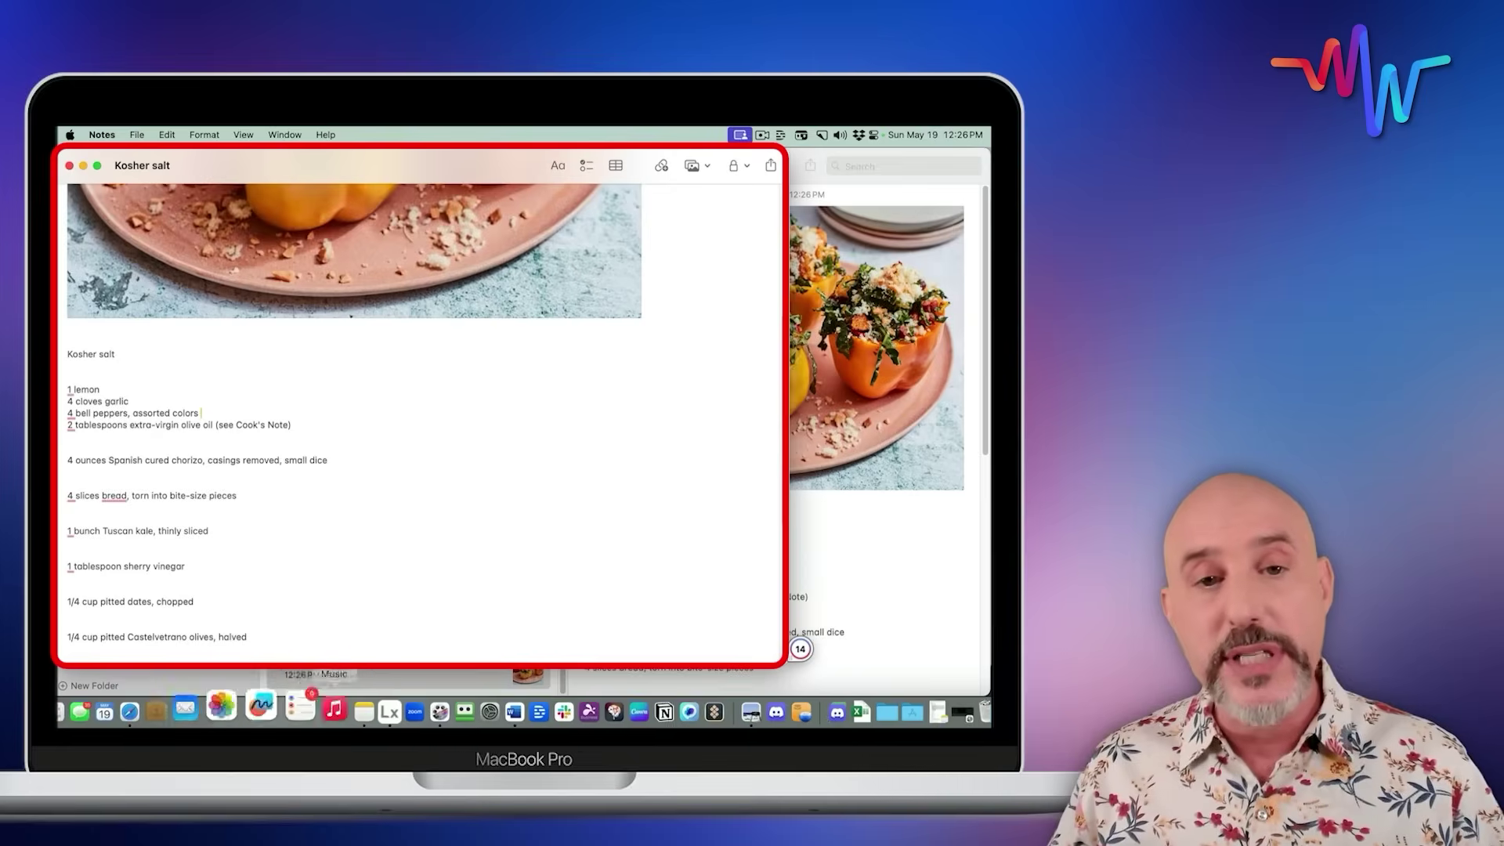
click(69, 166)
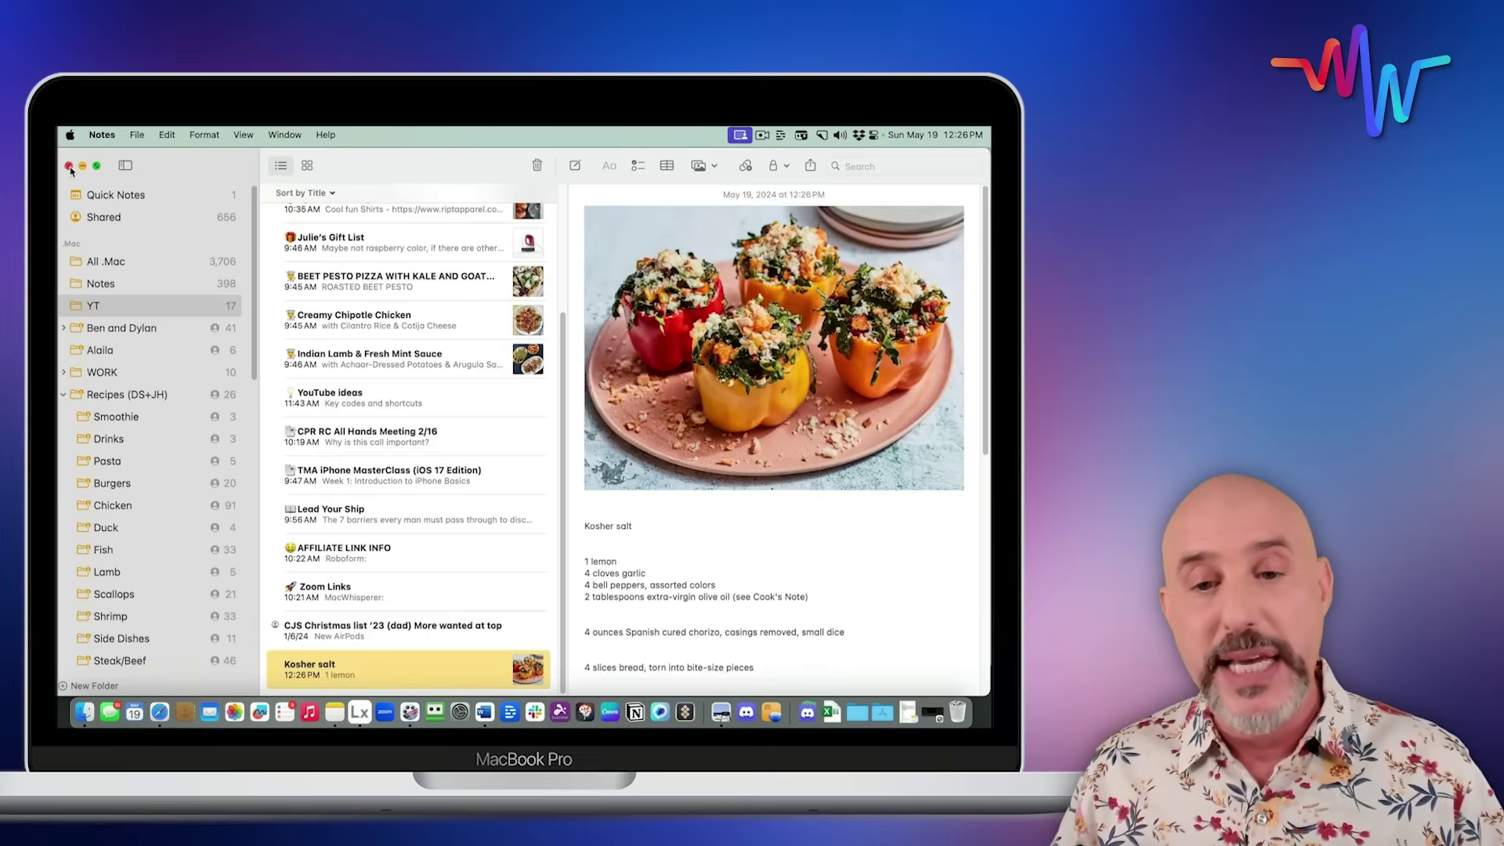
Open the Creamy Chipotle Chicken note and scroll through its ingredients and rice steps
click(342, 316)
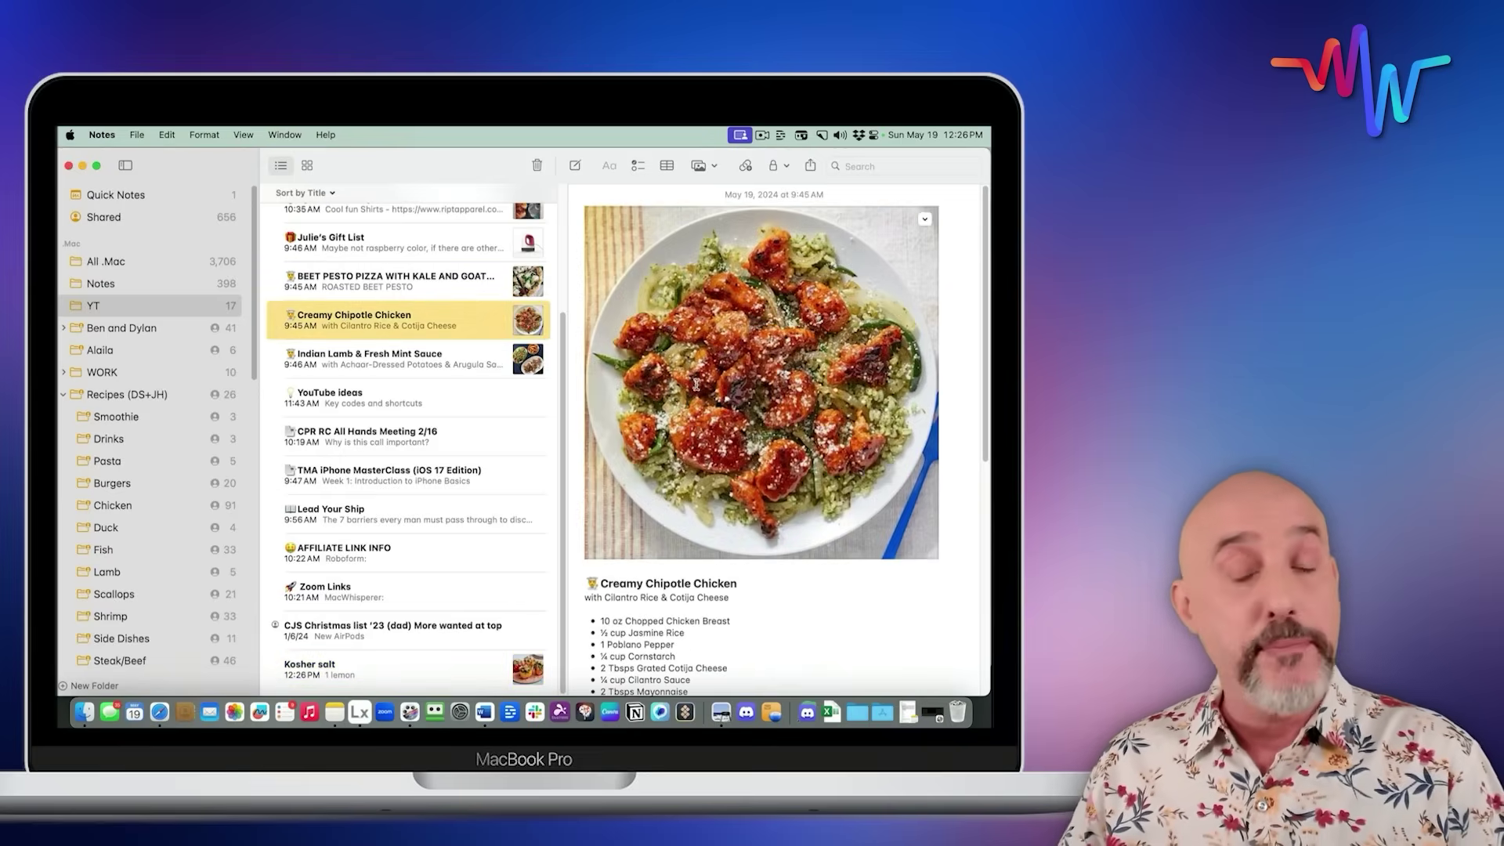
scroll(697, 389, down, 3)
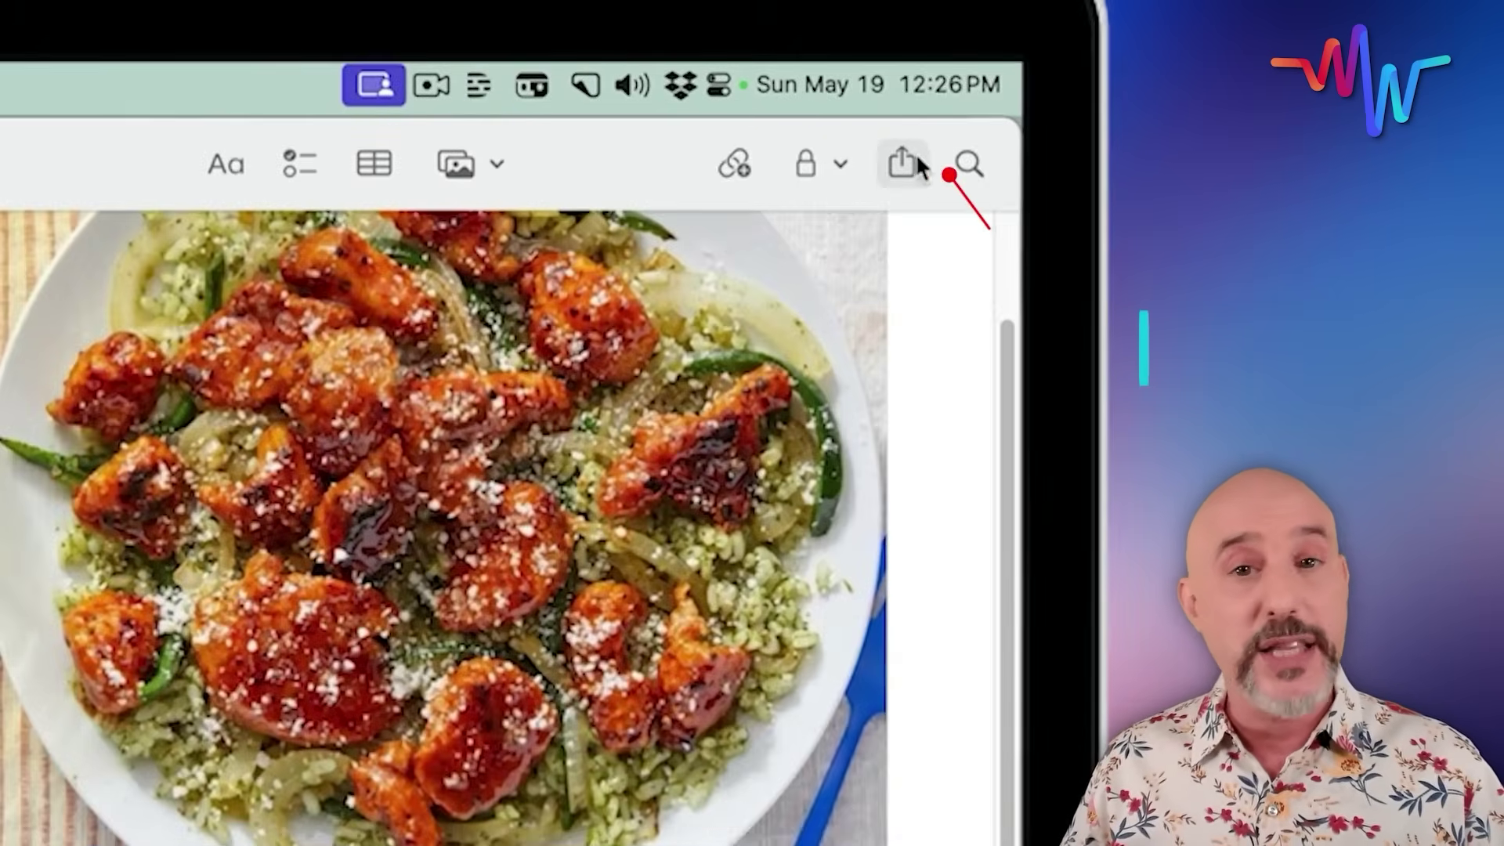
Search notes for 'chicken', open the Chicken & Orzo result, then show the Recipes (DS+JH) folder
click(968, 169)
text(chicken)
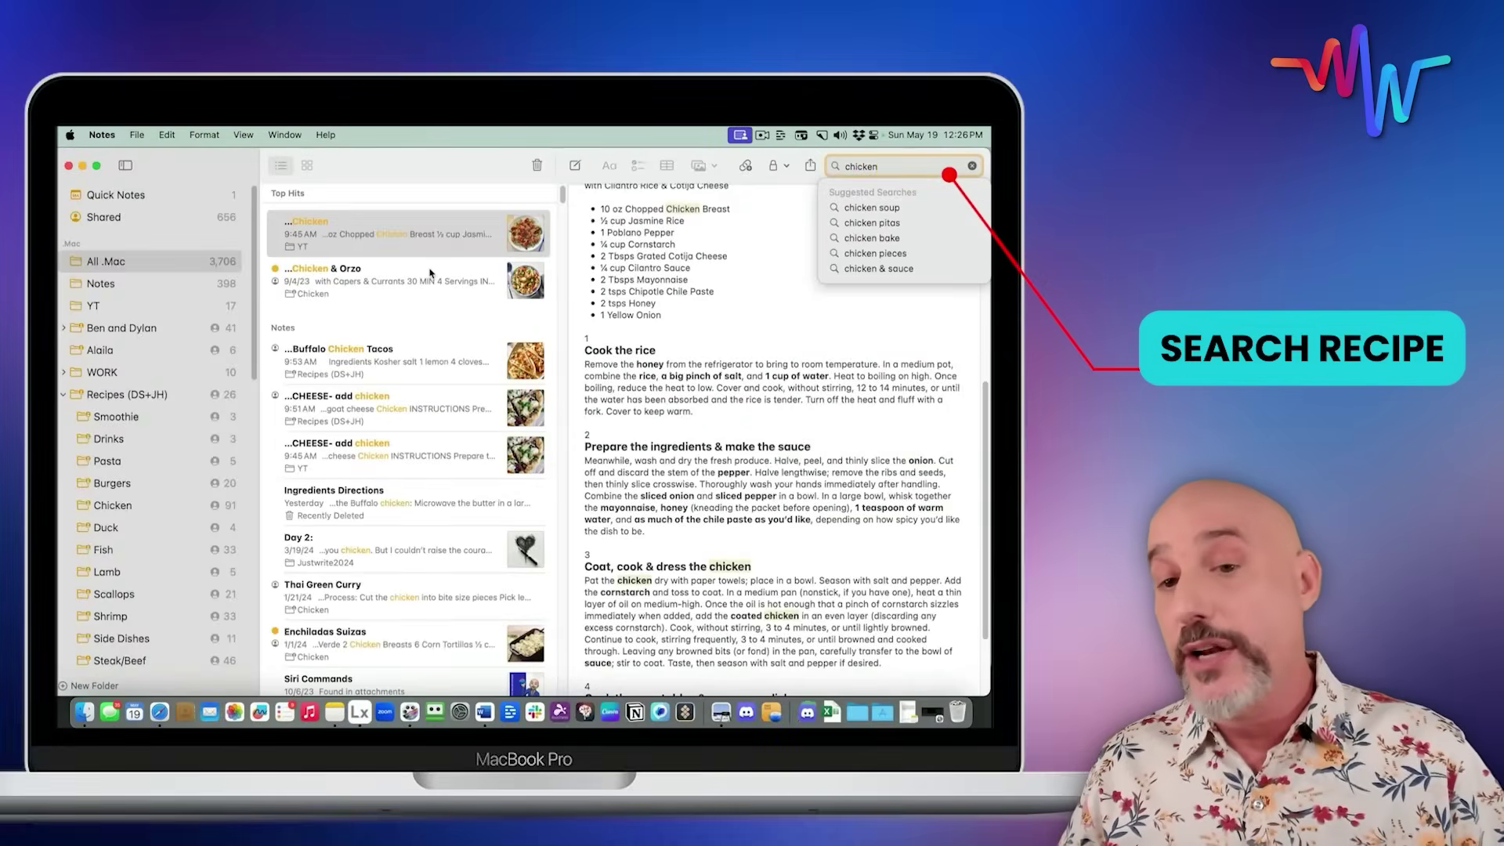
click(430, 273)
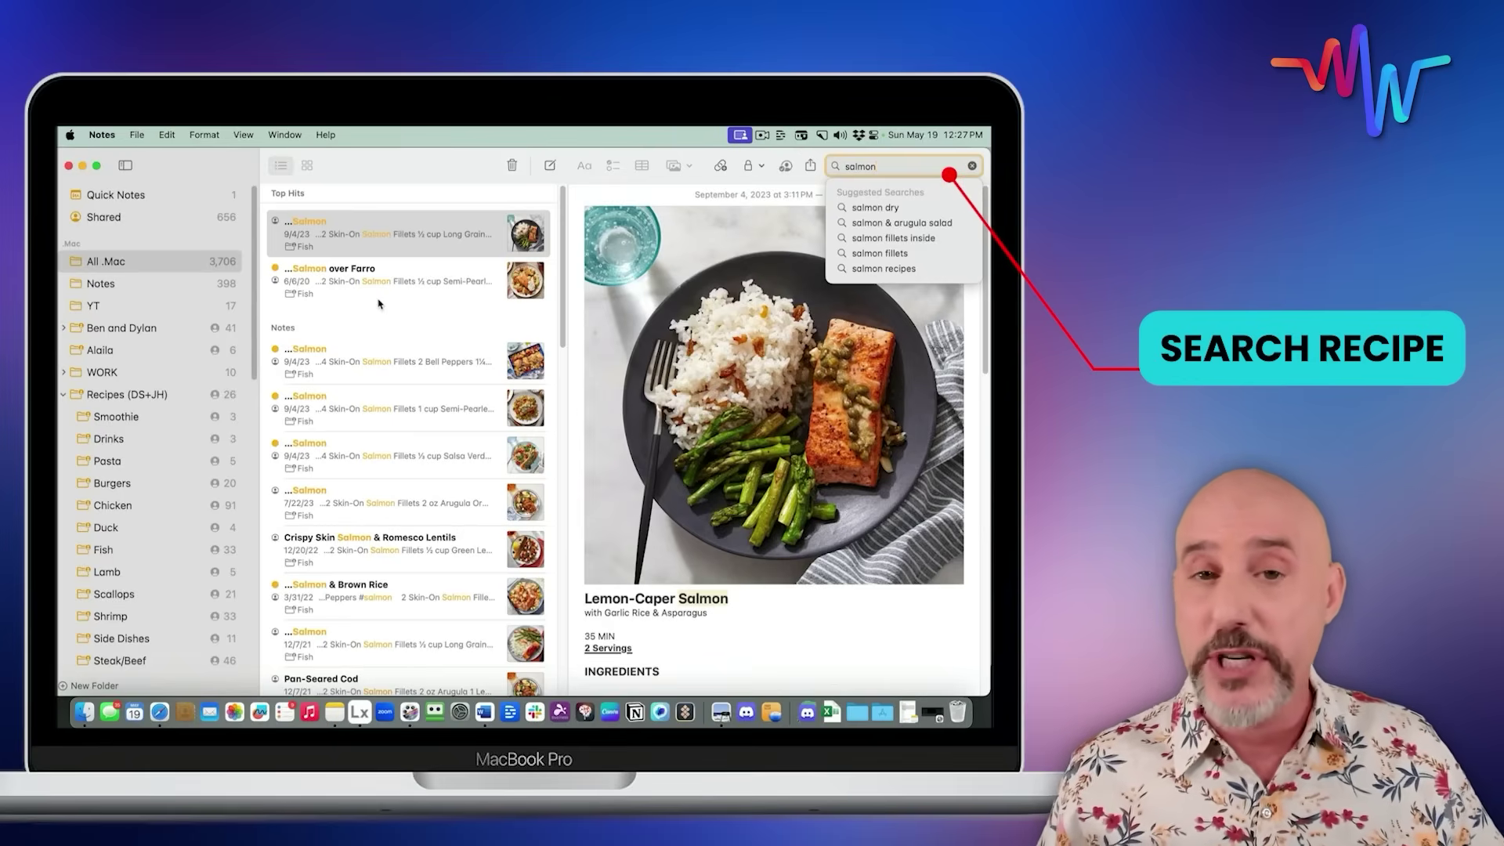
click(126, 396)
scroll(126, 401, down, 3)
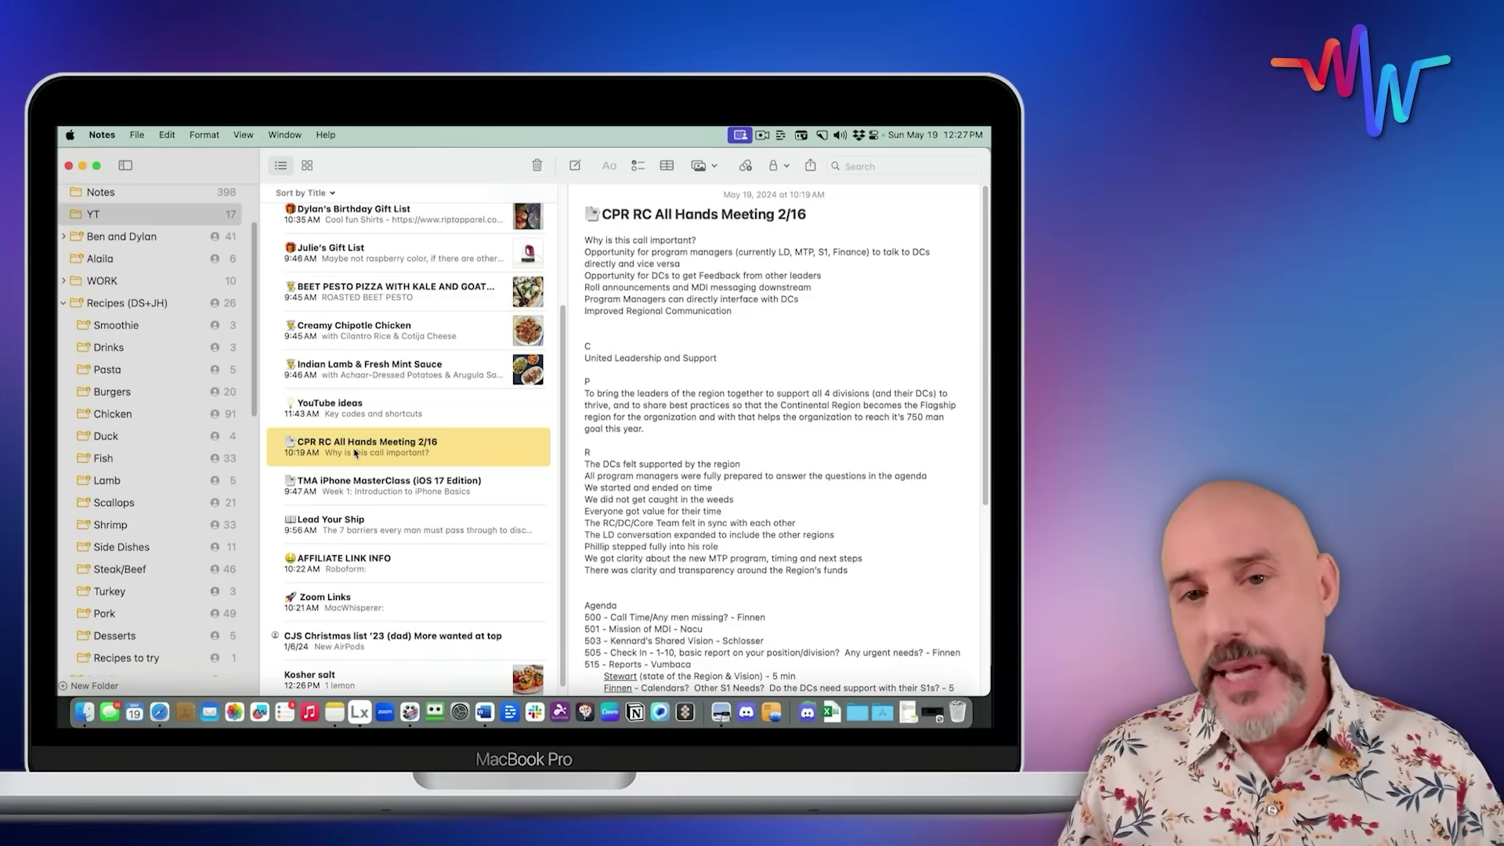
Move down the notes list to the TMA iPhone MasterClass (iOS 17 Edition) note
key(Down)
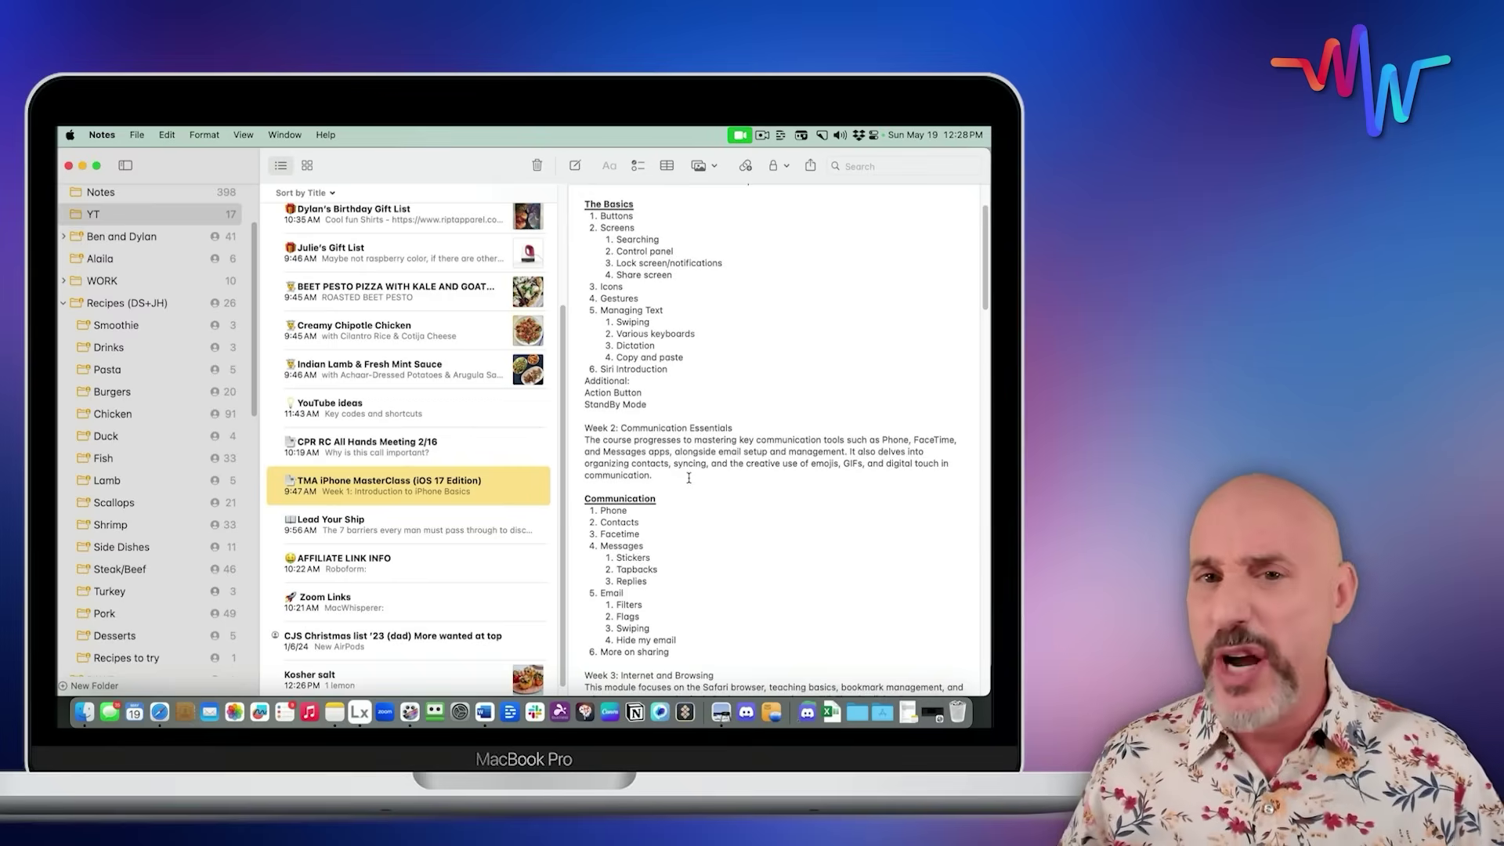
Open the 'CPR RC All Hands Meeting 2/16' note in a separate, enlarged window
click(344, 457)
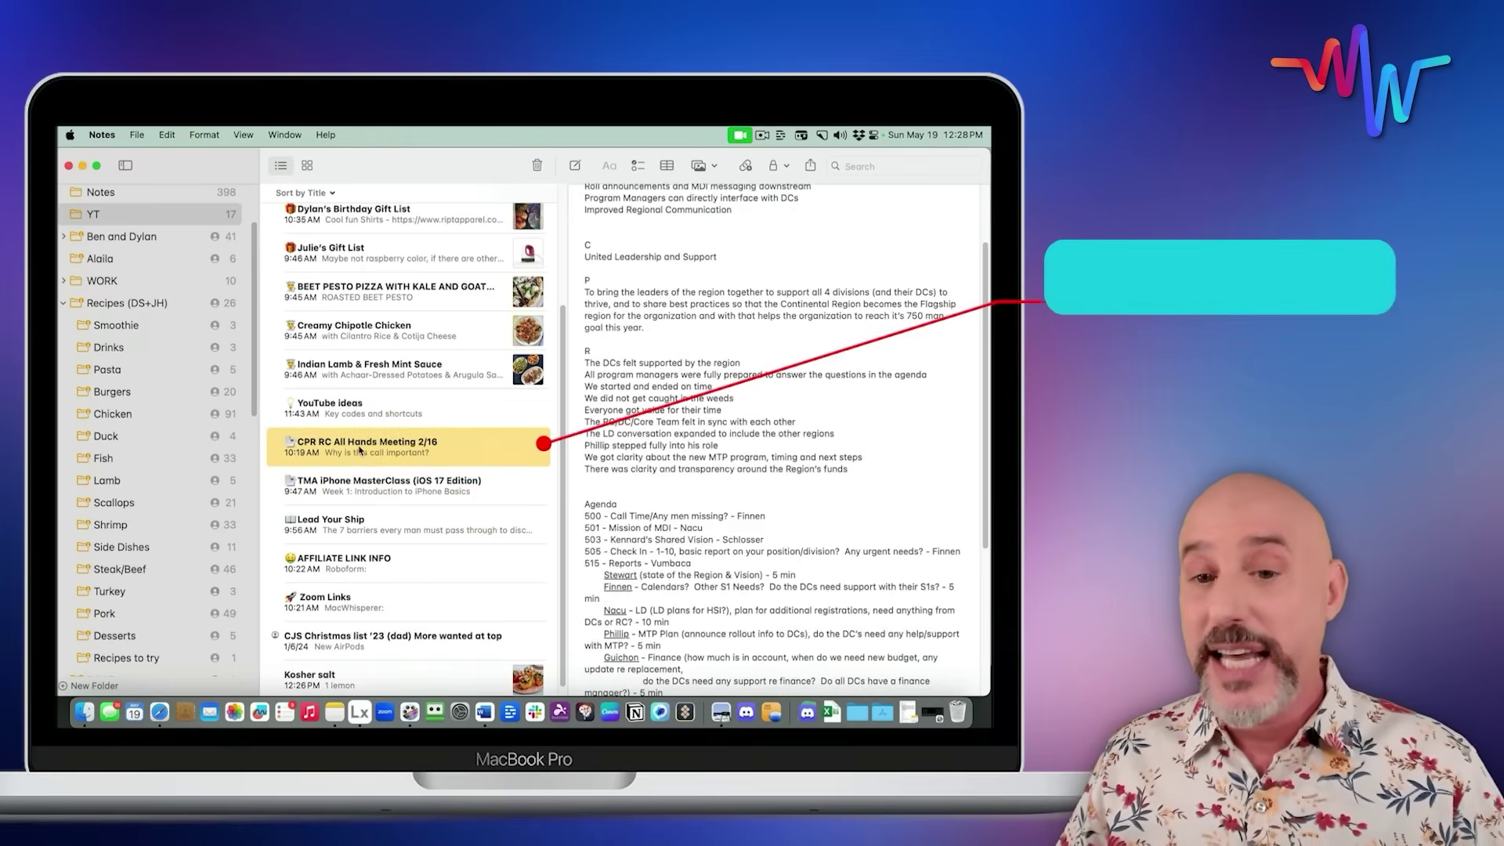
double_click(359, 451)
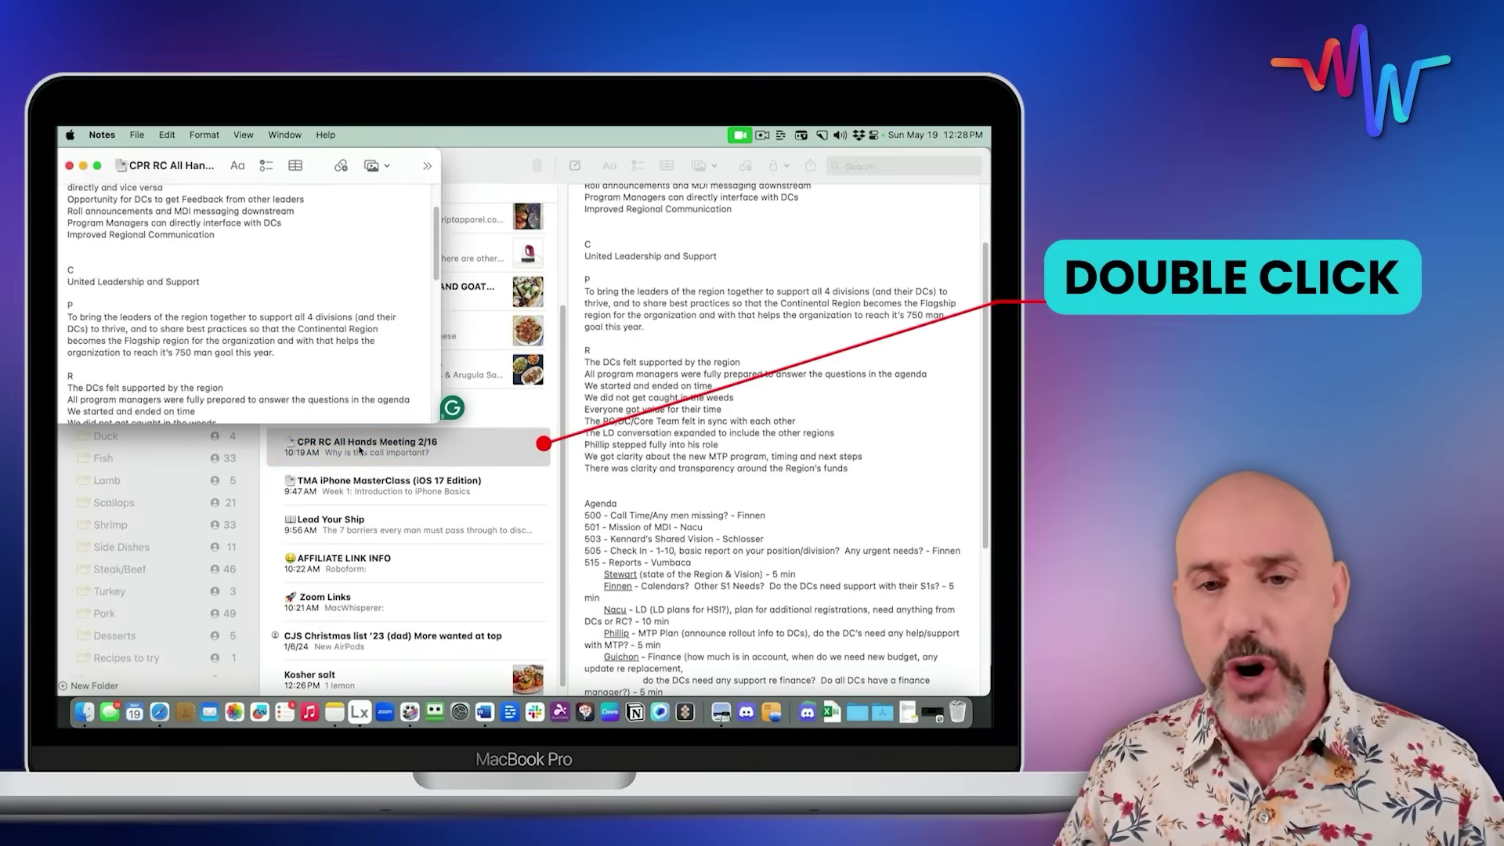
drag(434, 422, 506, 693)
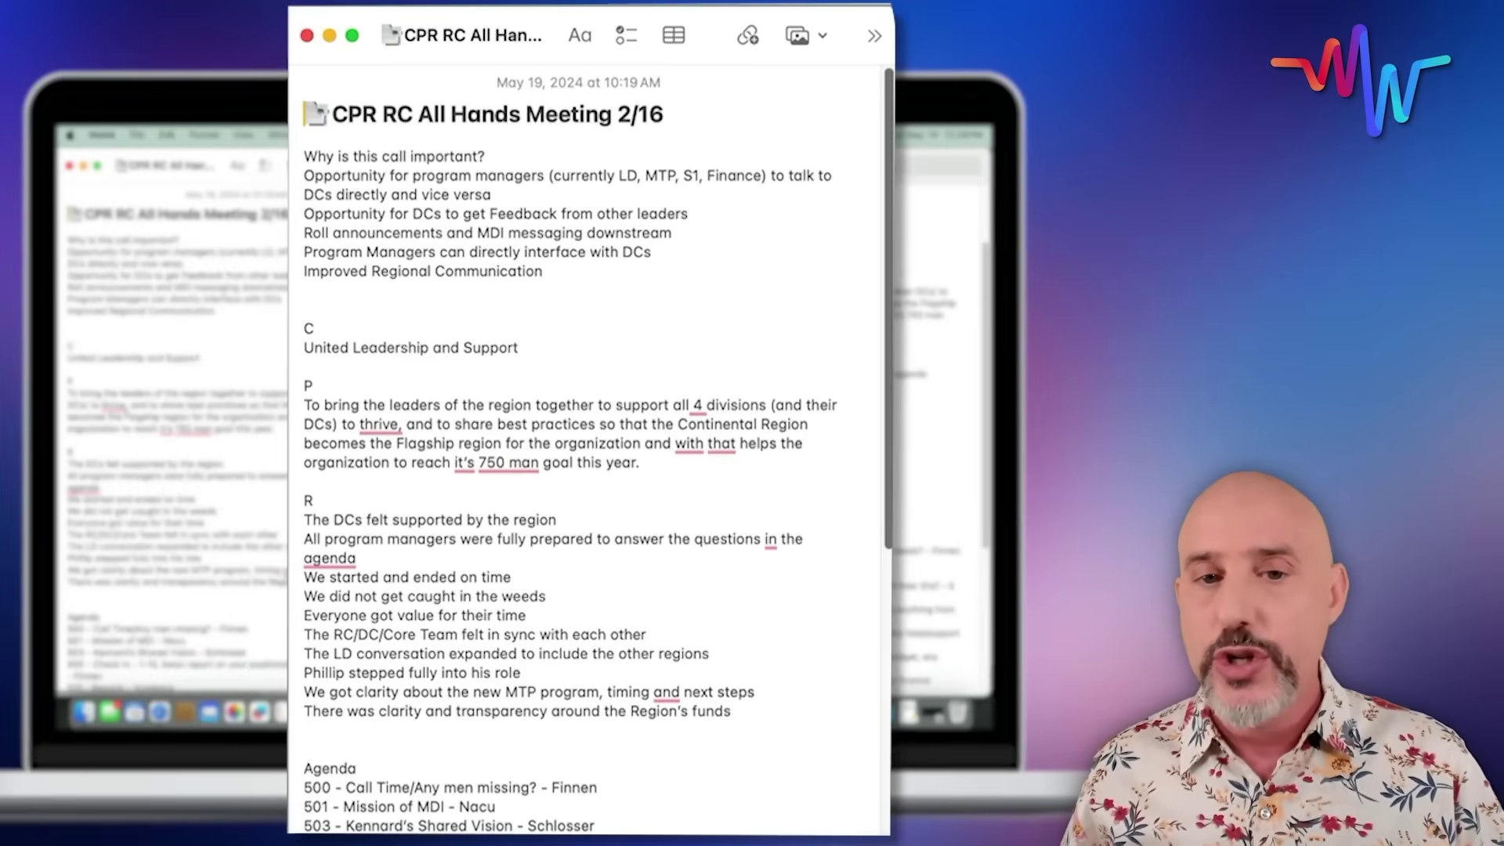
Scroll through the meeting agenda, then close its separate window
scroll(584, 415, down, 5)
scroll(584, 414, down, 3)
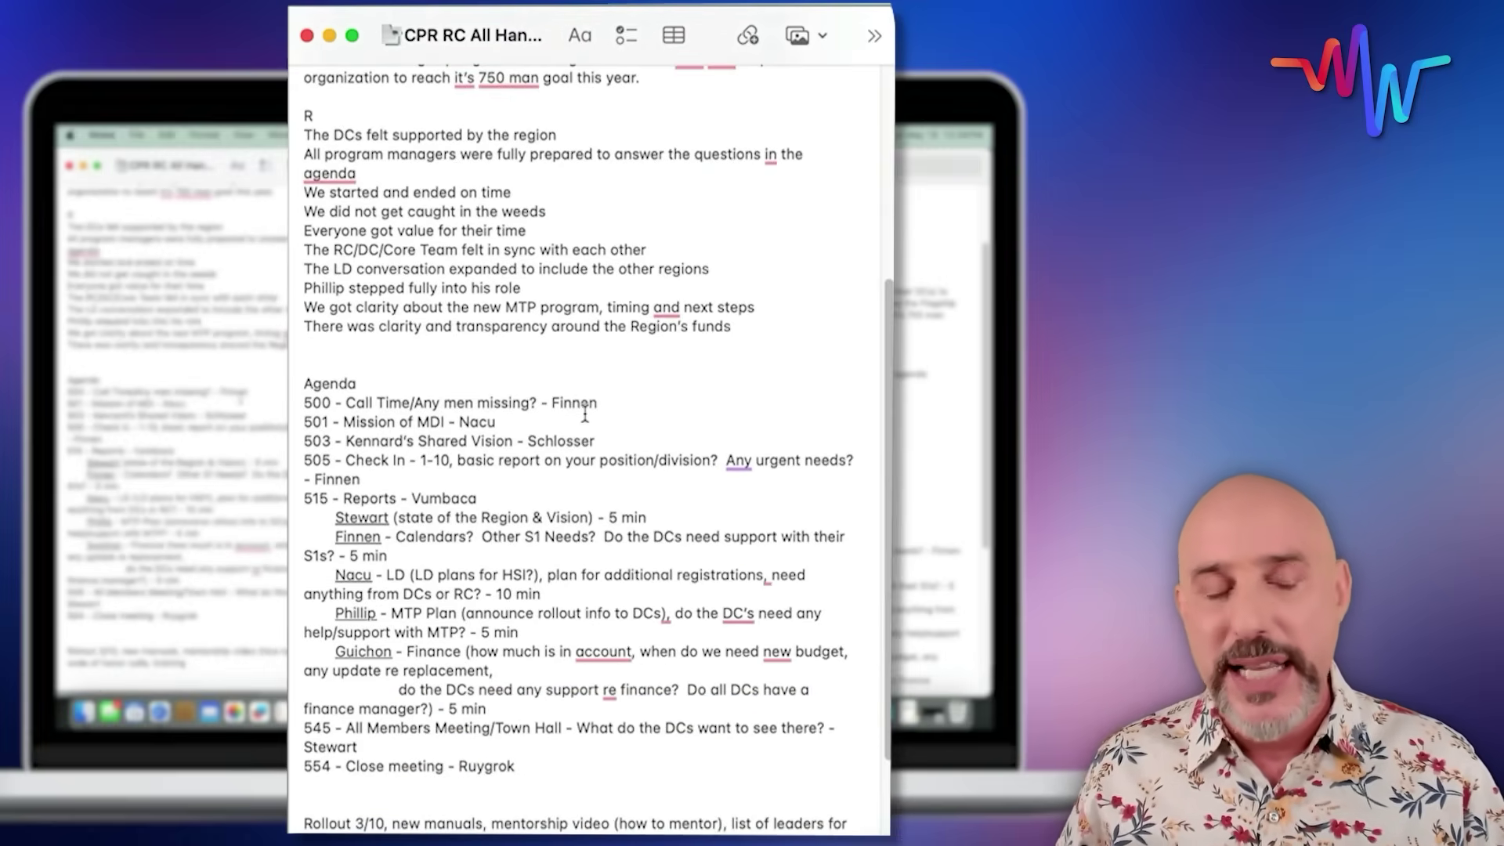
click(308, 35)
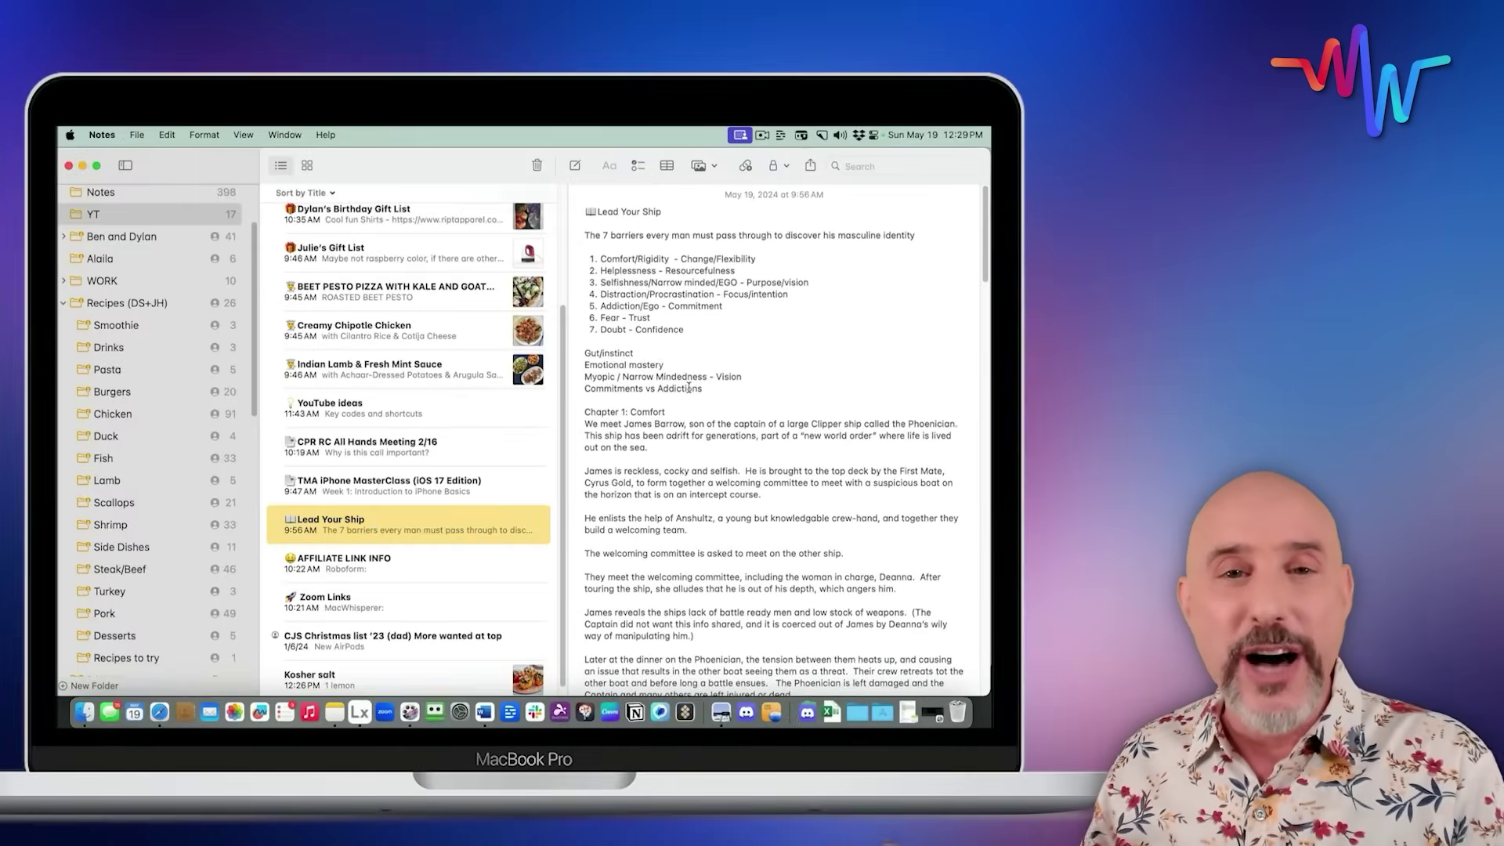